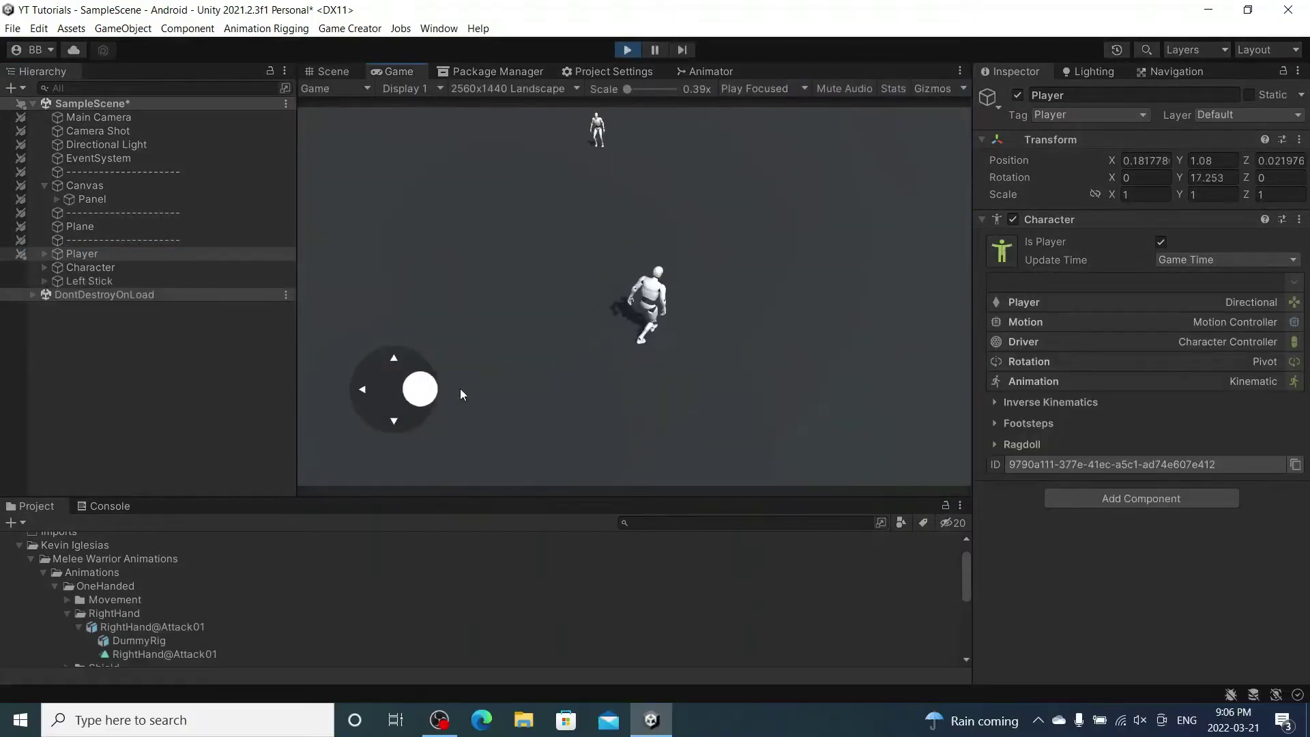
# Step: Walk the player around the plane with the on-screen joystick, then stop play mode
pyautogui.moveTo(460, 394)
pyautogui.mouseDown()
pyautogui.moveTo(489, 423)
pyautogui.moveTo(414, 485)
pyautogui.mouseUp()
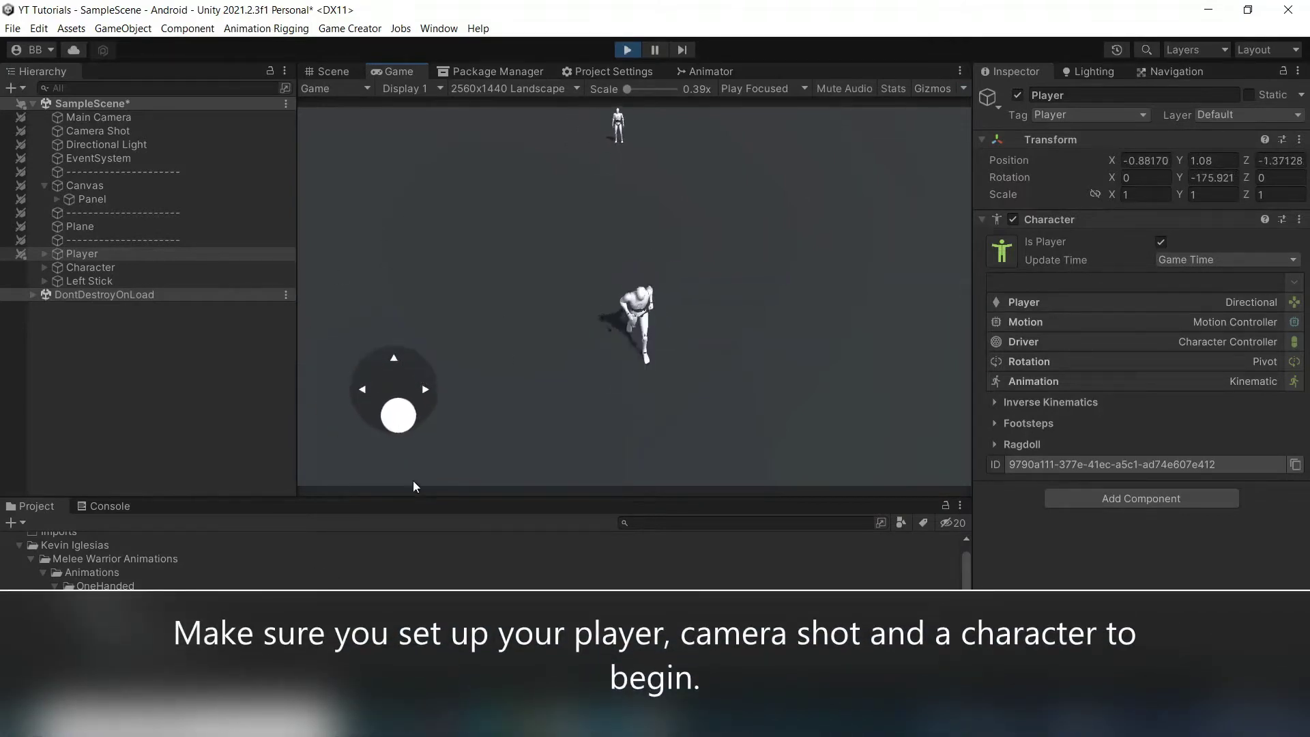
pyautogui.moveTo(414, 486)
pyautogui.mouseDown()
pyautogui.moveTo(374, 328)
pyautogui.moveTo(384, 308)
pyautogui.mouseUp()
pyautogui.click(628, 49)
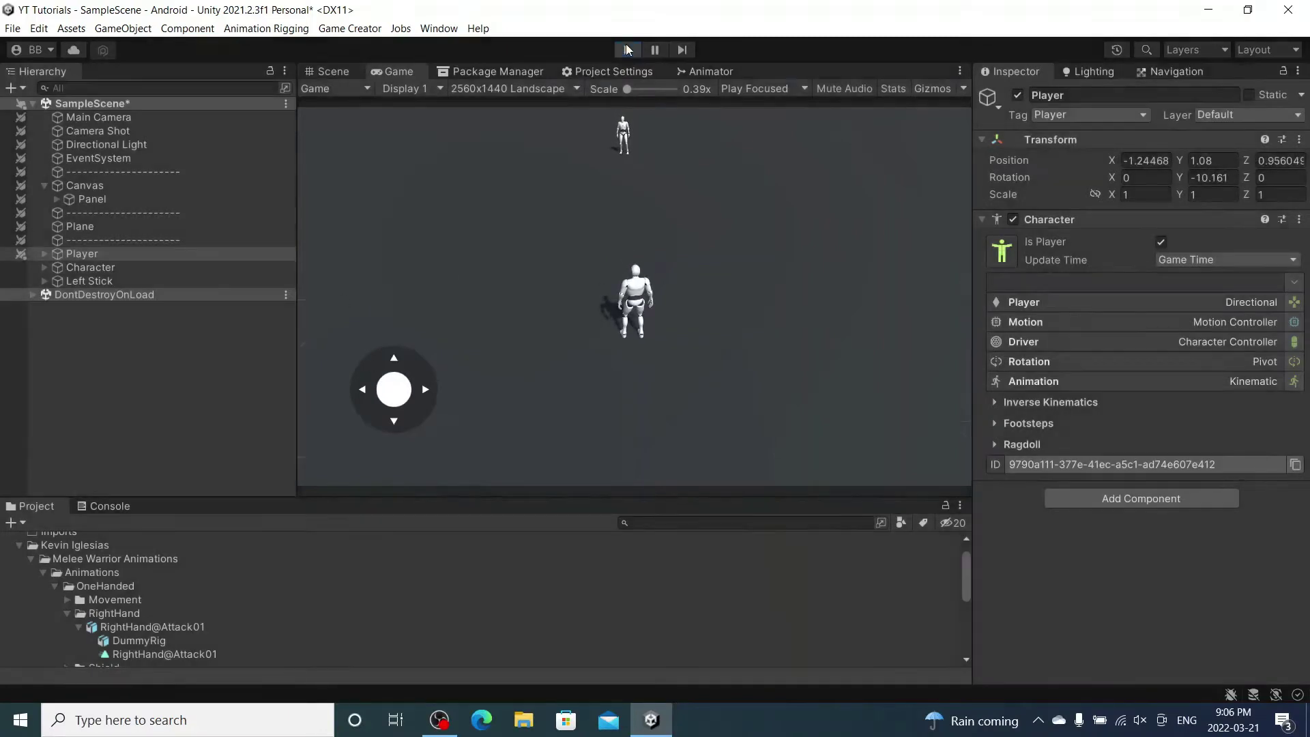
# Step: Add an empty child object named Triggers under Character
pyautogui.click(79, 267)
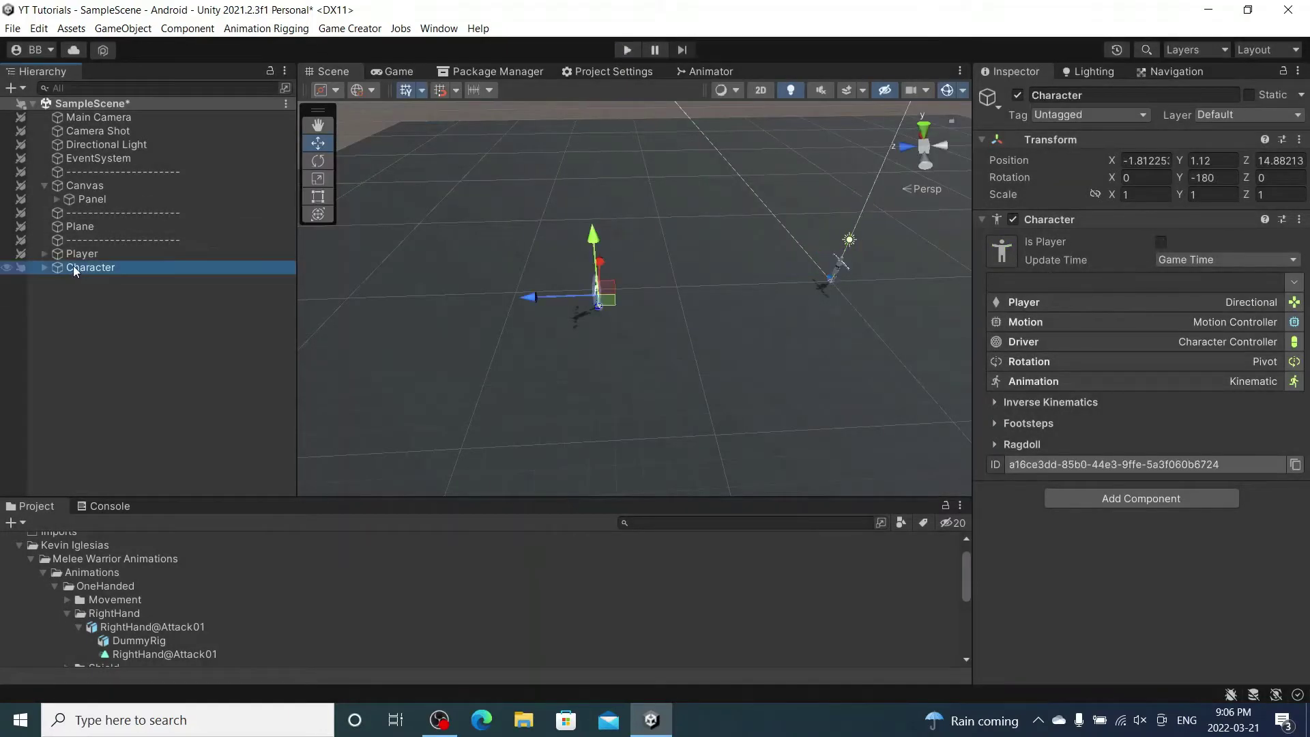
pyautogui.click(42, 268)
pyautogui.rightClick(58, 267)
pyautogui.click(149, 431)
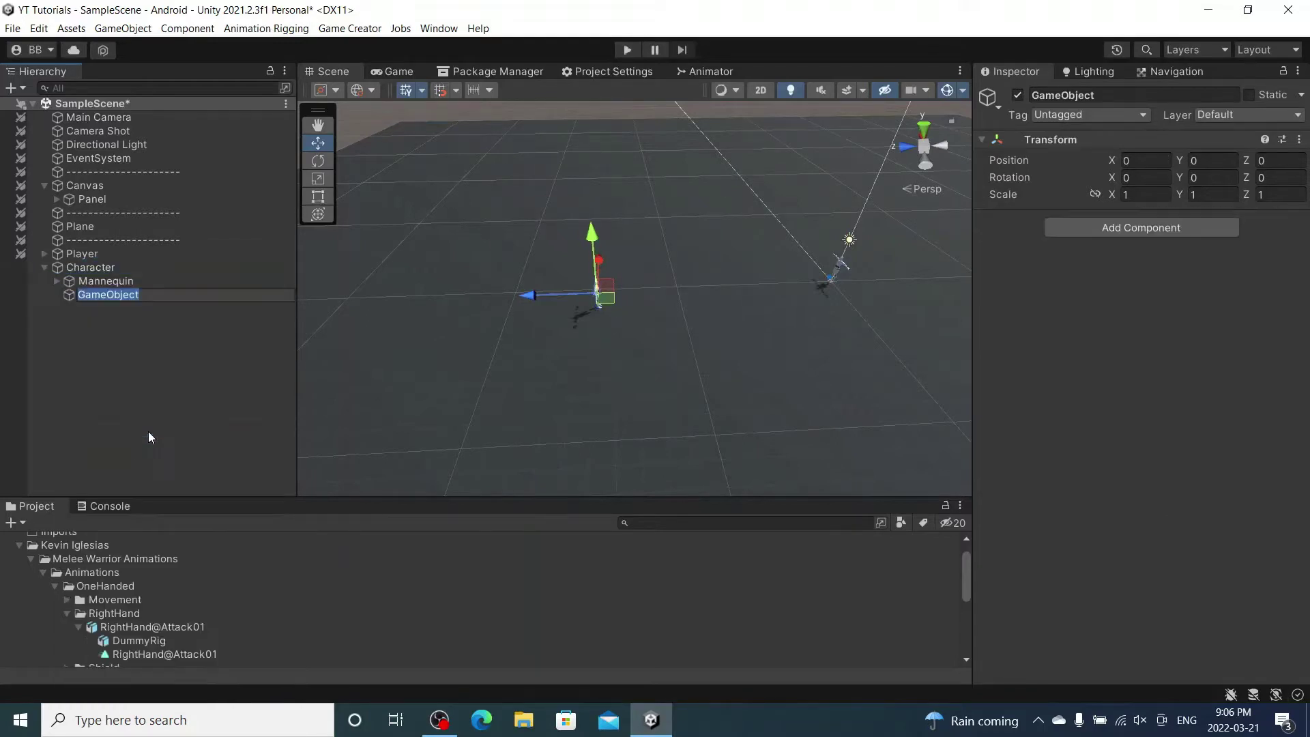
pyautogui.write('Triggers')
pyautogui.press('Return')
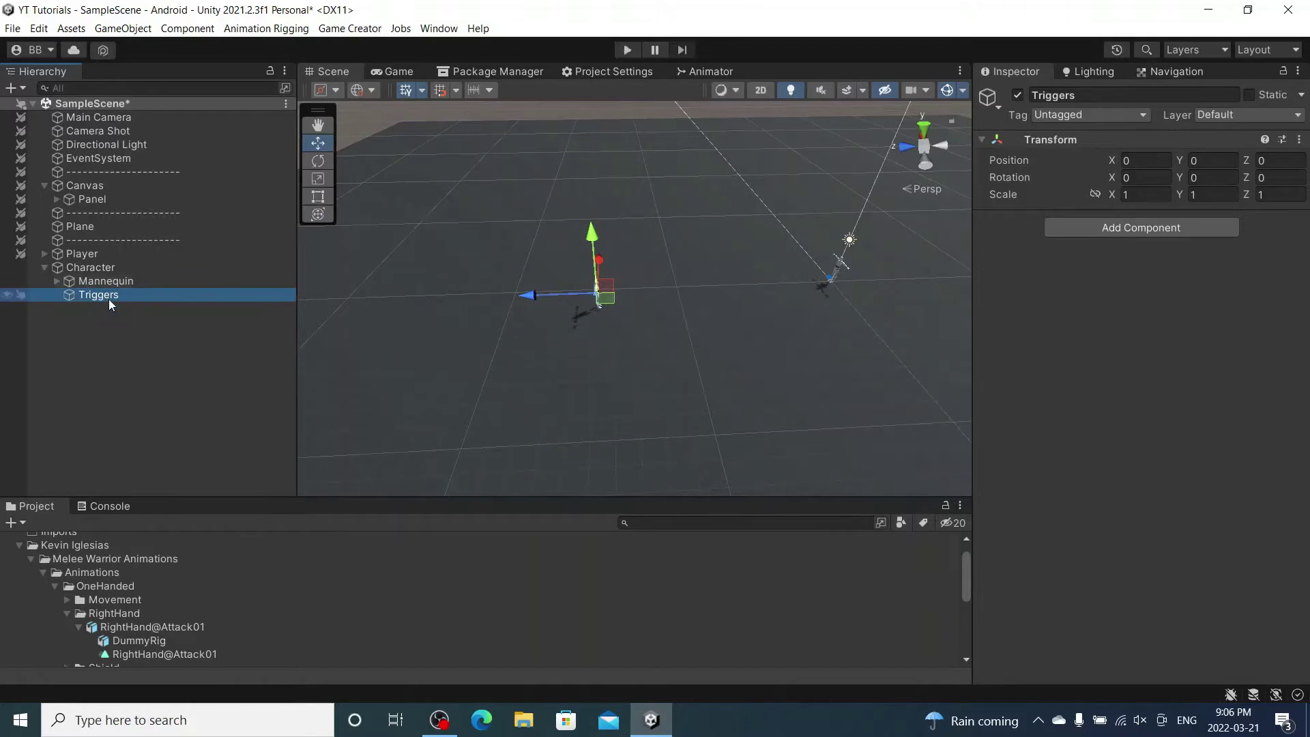
# Step: Nest an empty Combat object under Triggers and an empty Chase object under Combat
pyautogui.rightClick(109, 297)
pyautogui.click(216, 409)
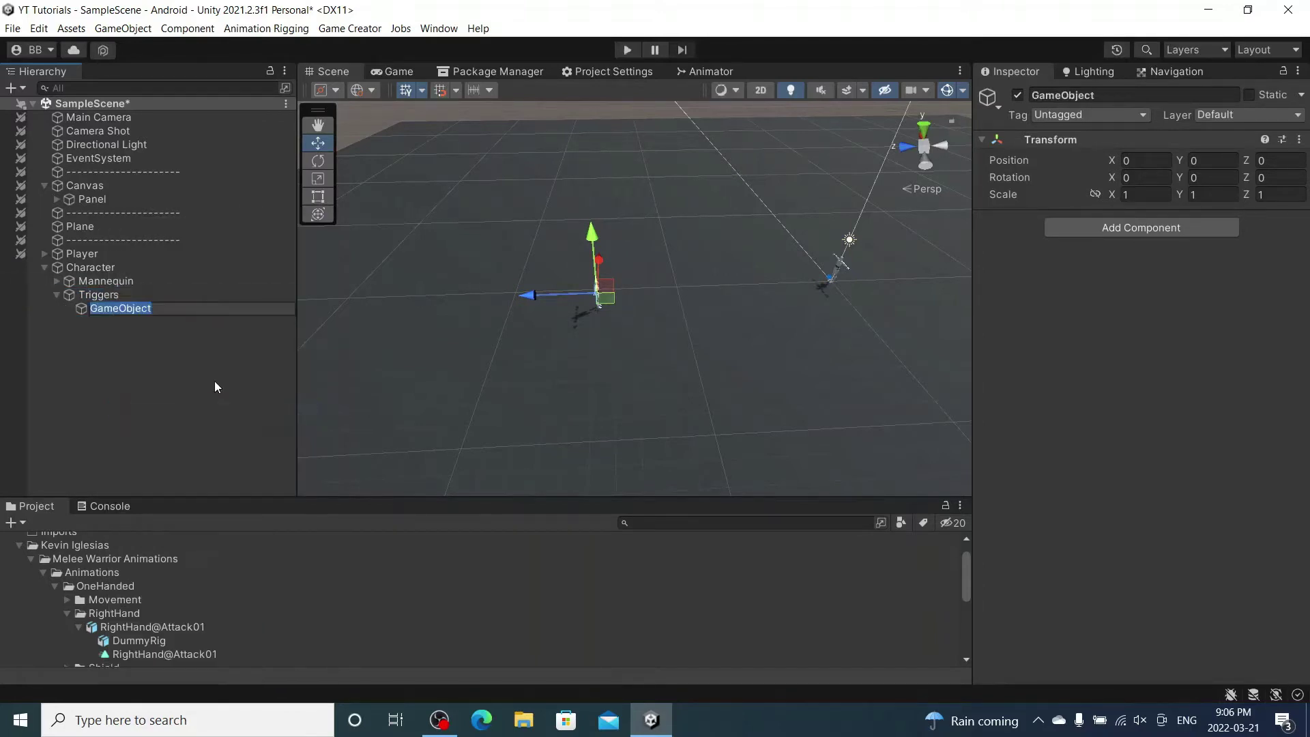
pyautogui.write('Combat')
pyautogui.press('Return')
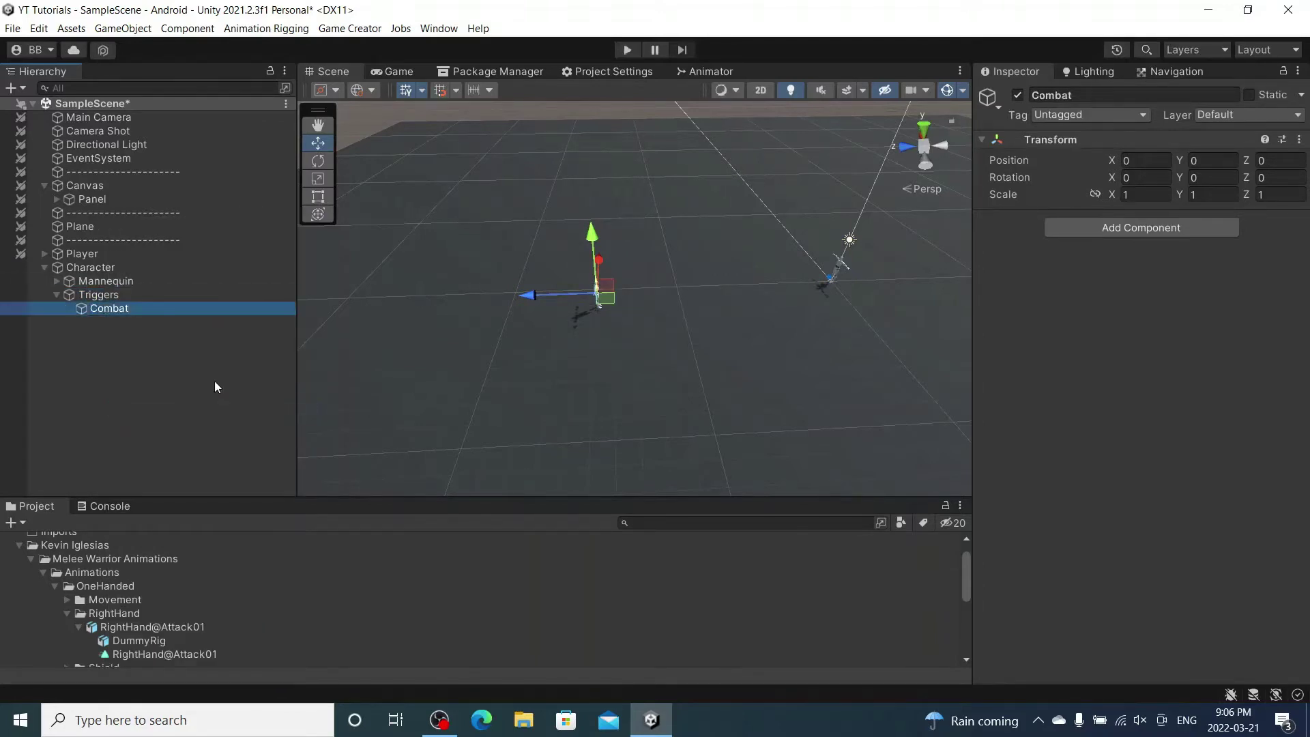
pyautogui.rightClick(133, 310)
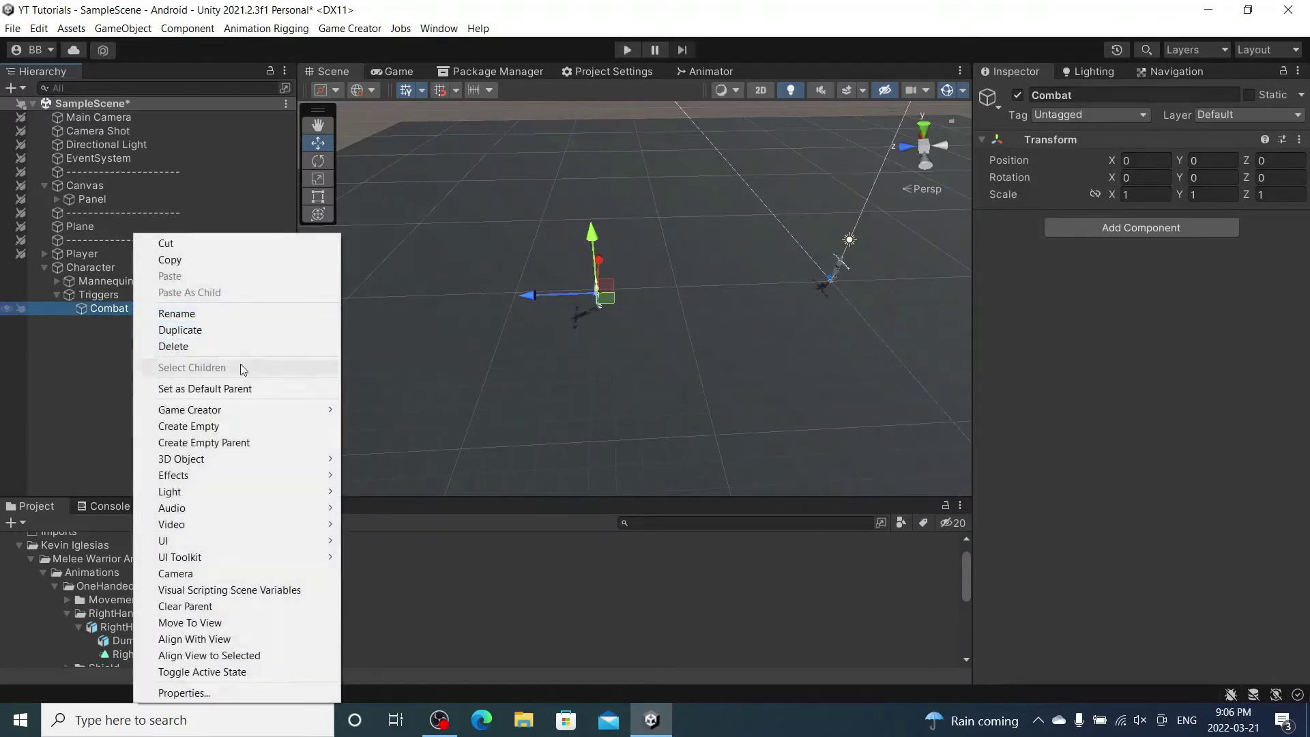
pyautogui.click(253, 425)
pyautogui.write('C')
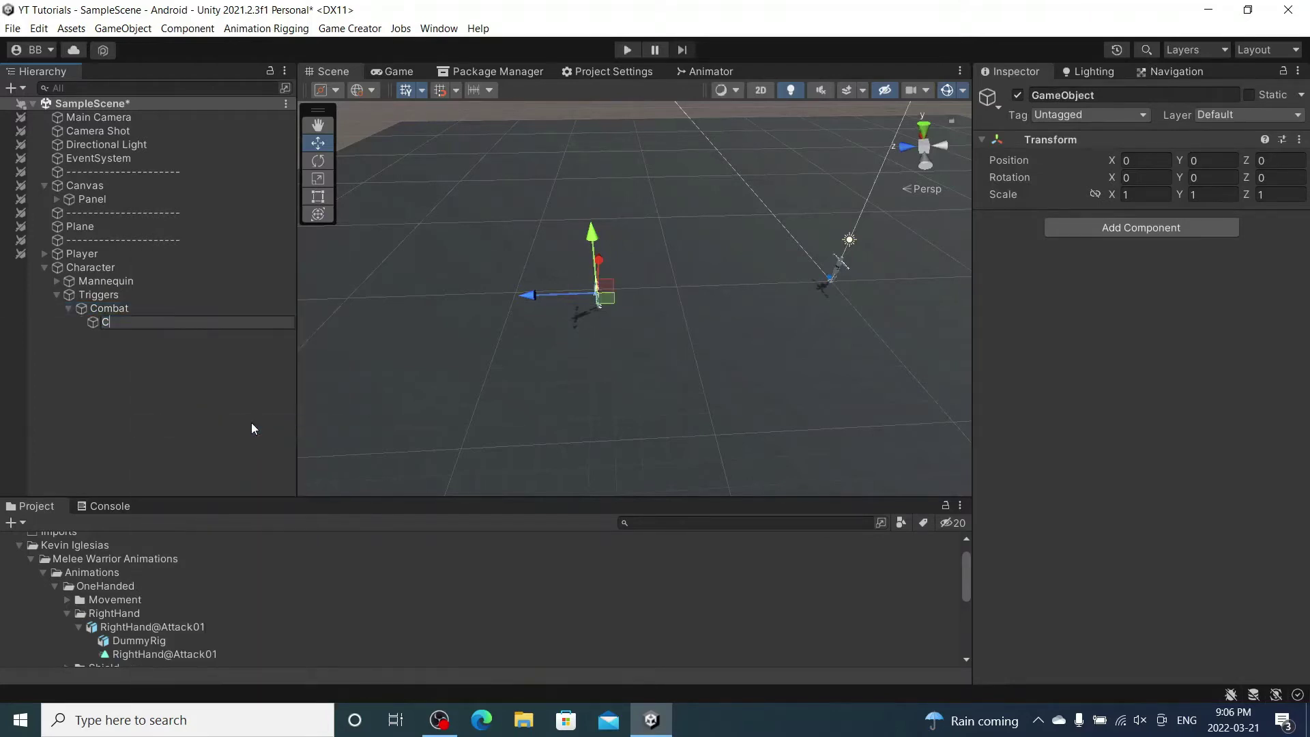
pyautogui.write('hase')
pyautogui.press('Return')
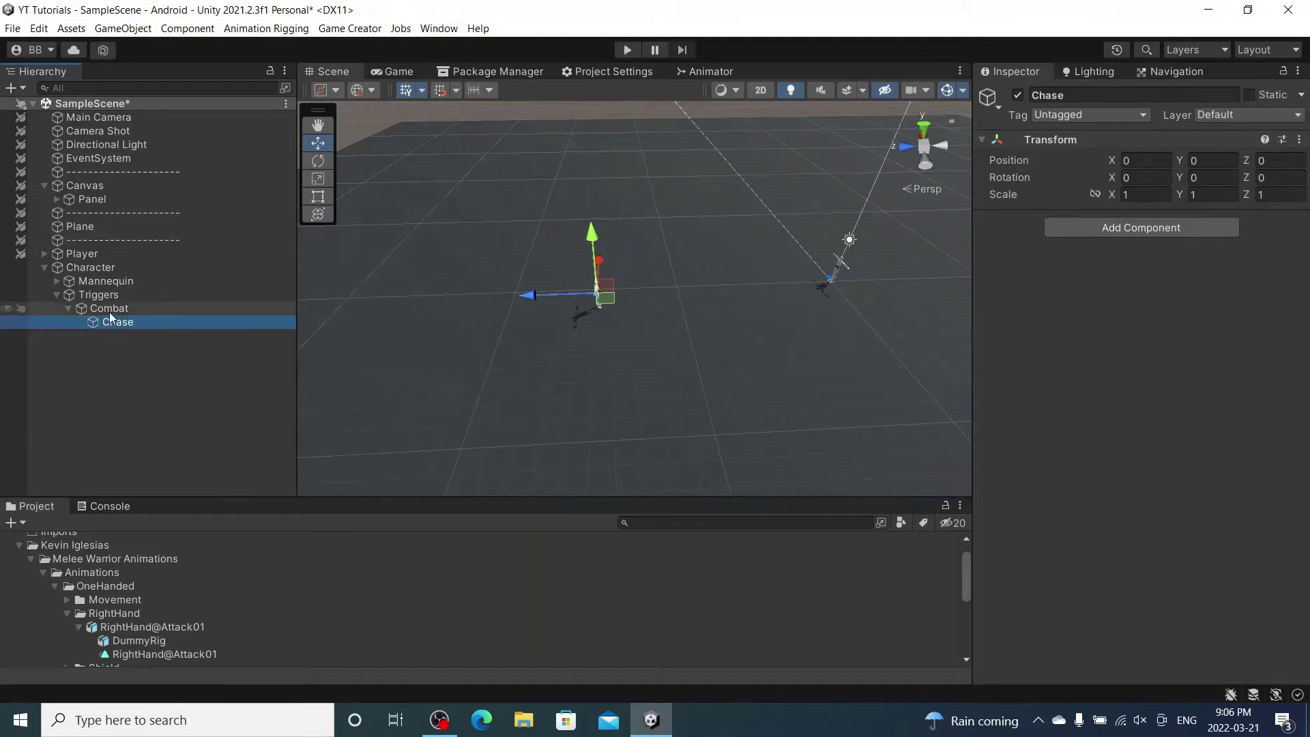
pyautogui.click(154, 311)
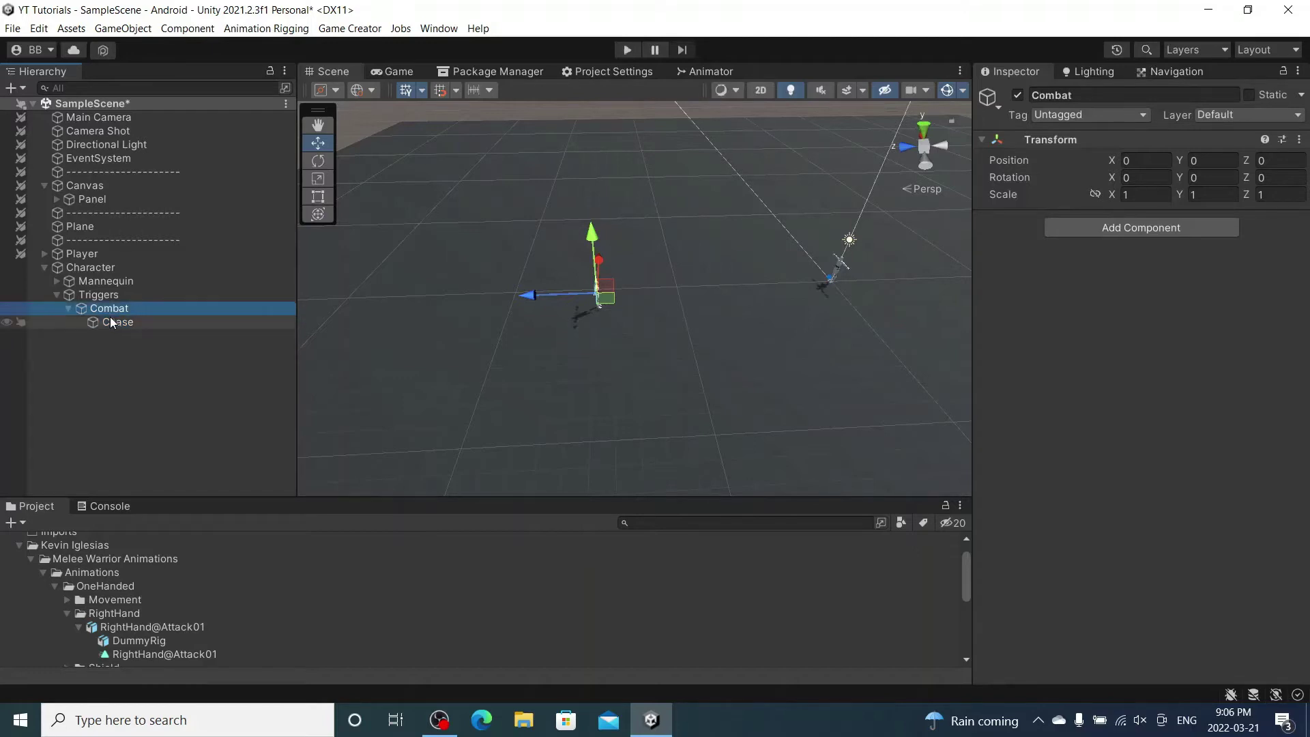
# Step: Create an empty root object named AI and make Character its child
pyautogui.click(59, 268)
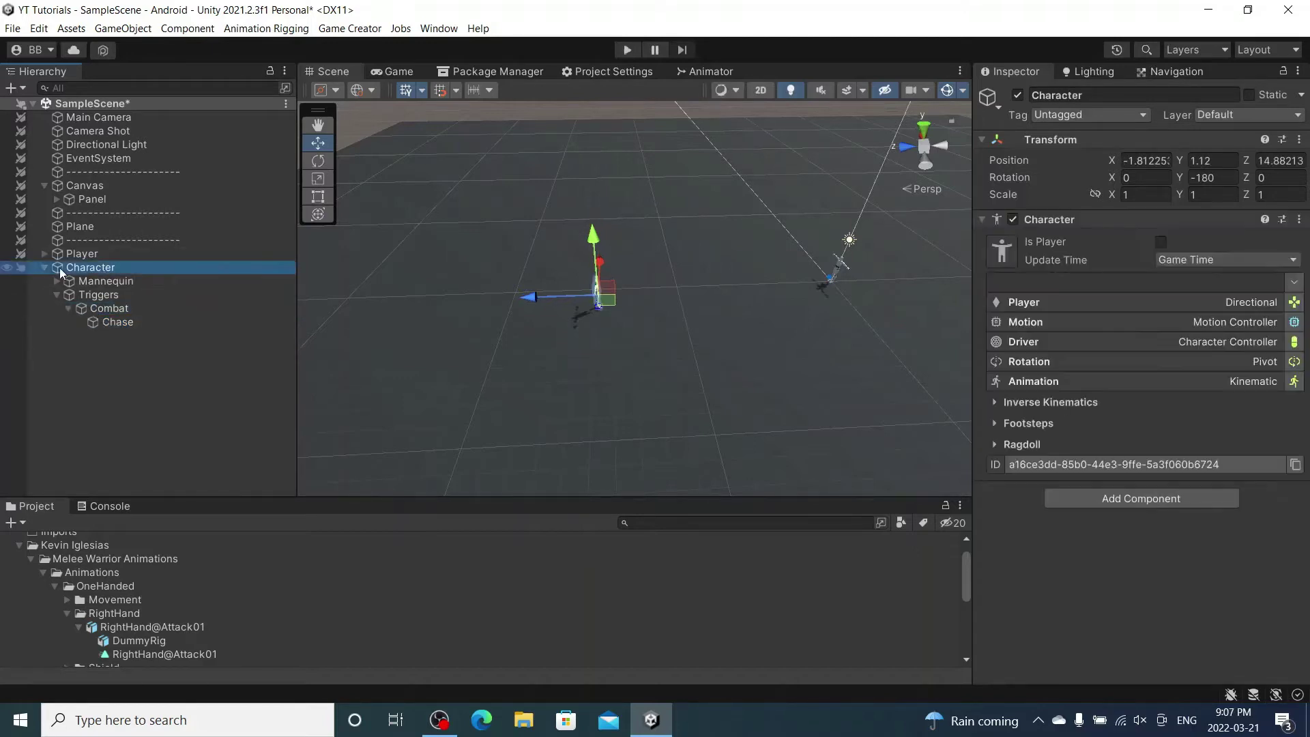
pyautogui.click(45, 268)
pyautogui.rightClick(102, 288)
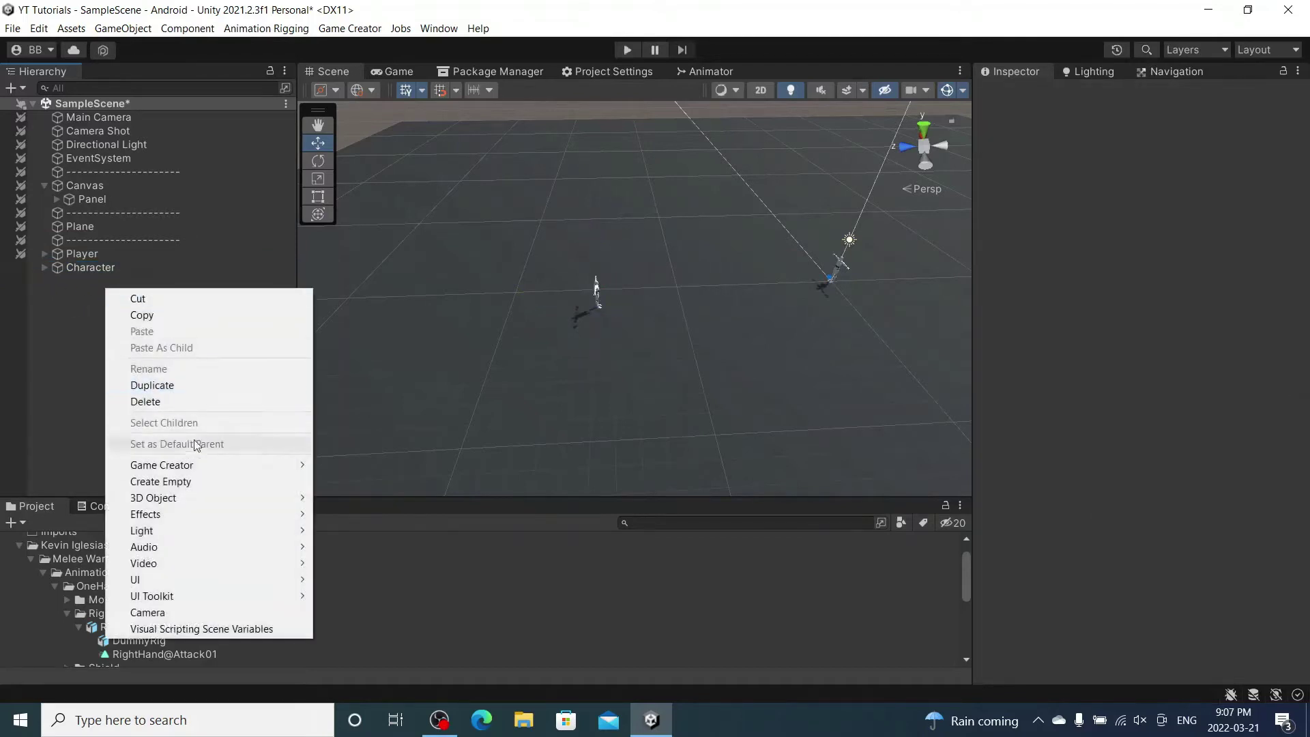
pyautogui.click(198, 481)
pyautogui.write('A')
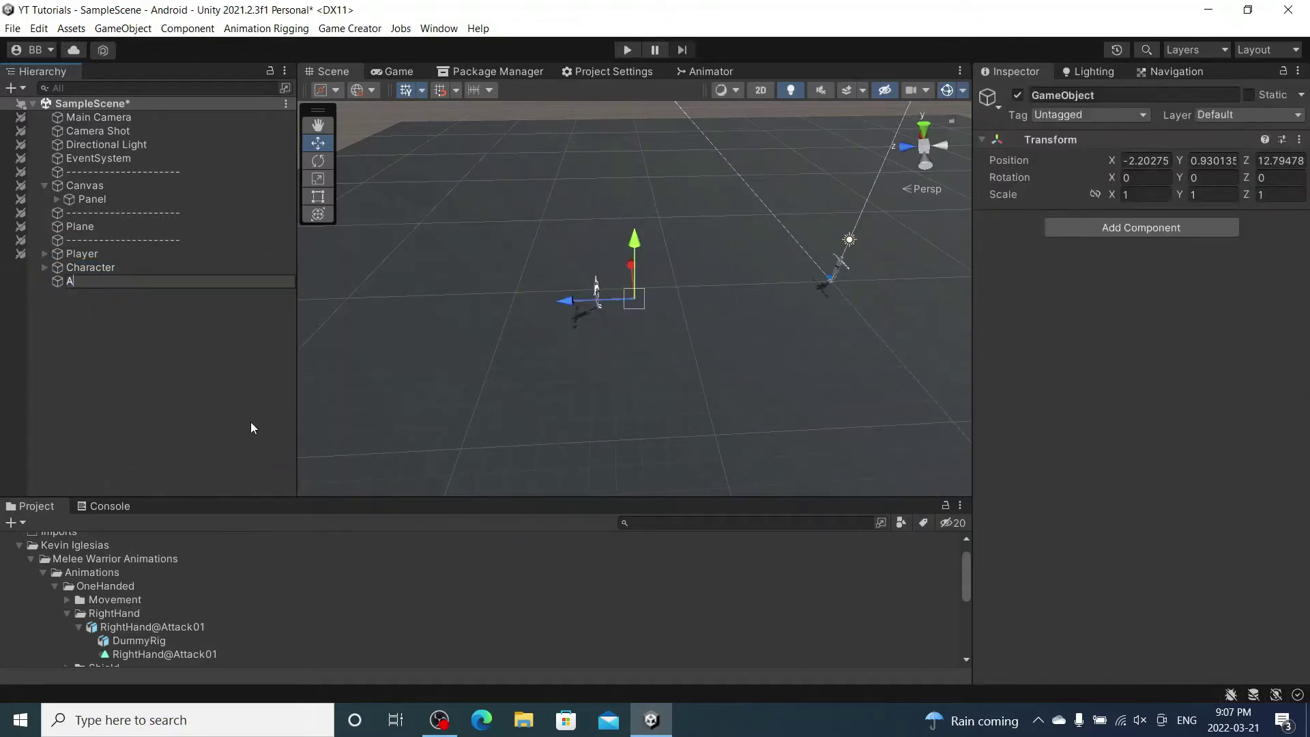
pyautogui.write('I')
pyautogui.press('Return')
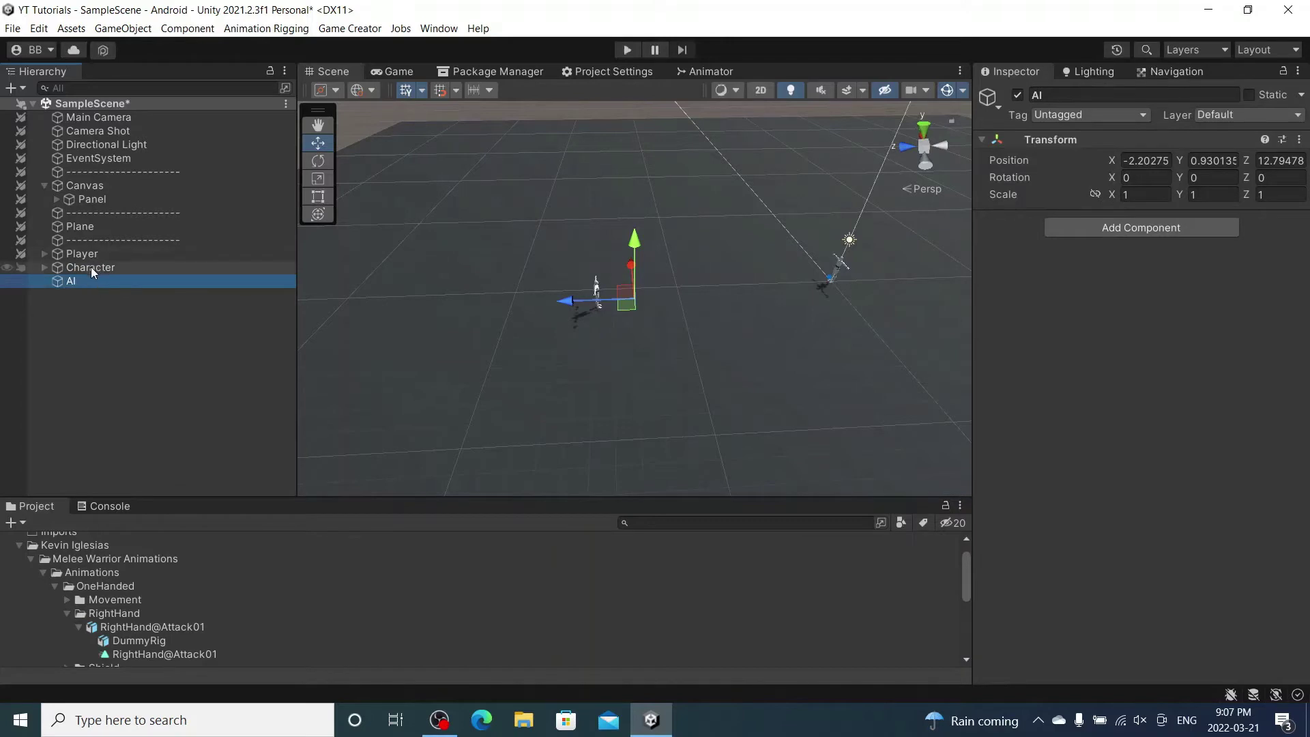
pyautogui.moveTo(91, 267); pyautogui.dragTo(92, 281)
# Step: Add a Marker component to the AI object
pyautogui.click(94, 268)
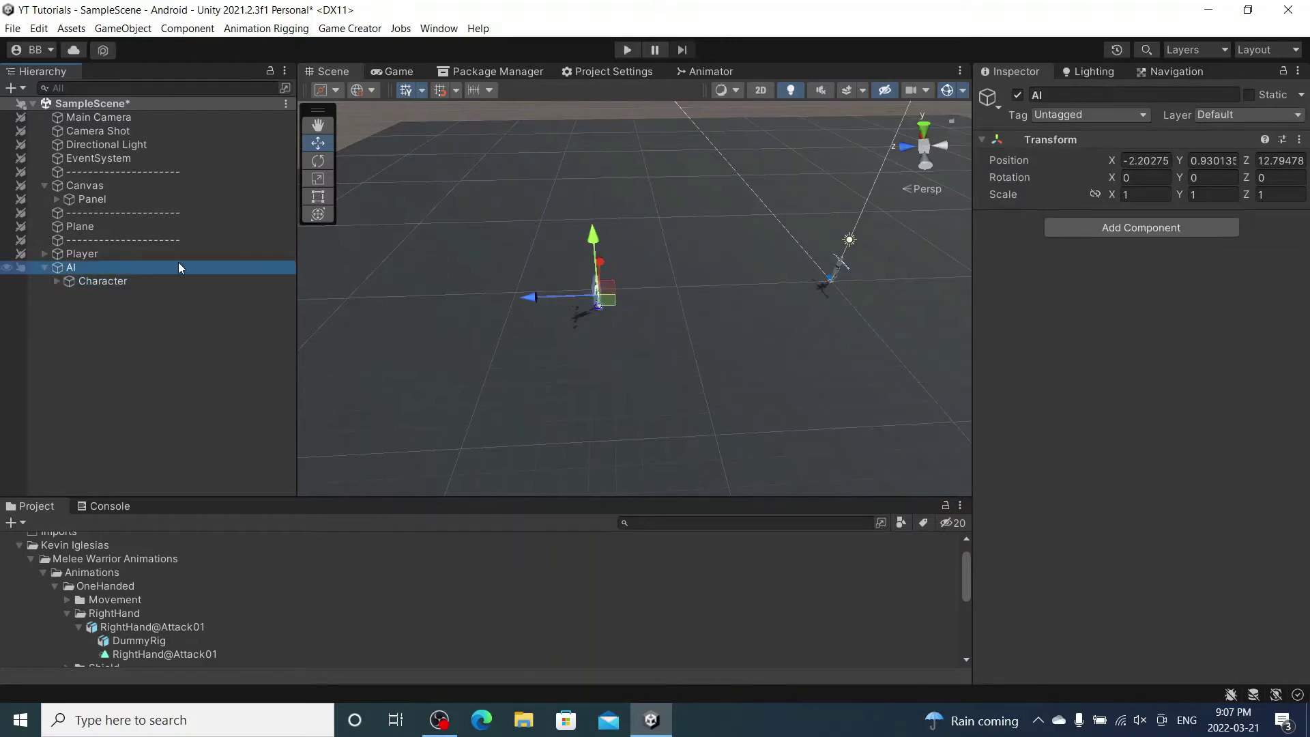
pyautogui.click(1152, 228)
pyautogui.write('marker')
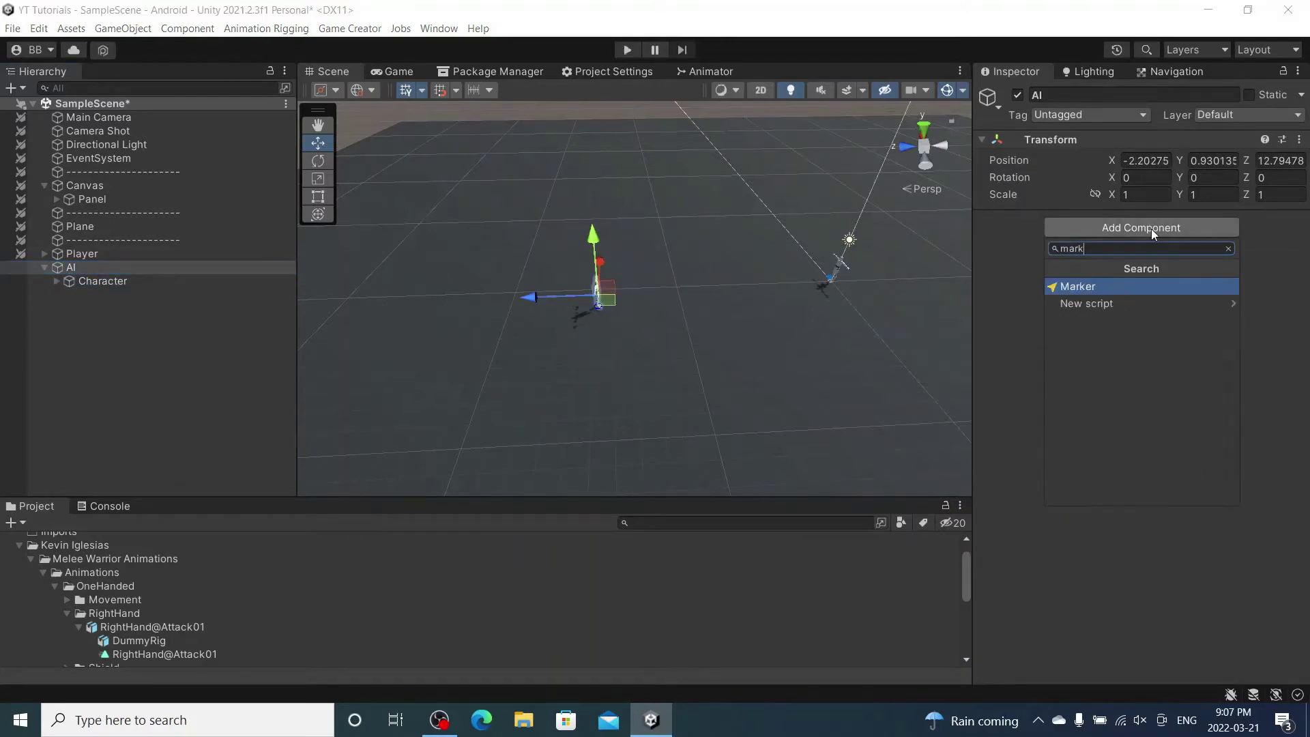
pyautogui.click(1149, 286)
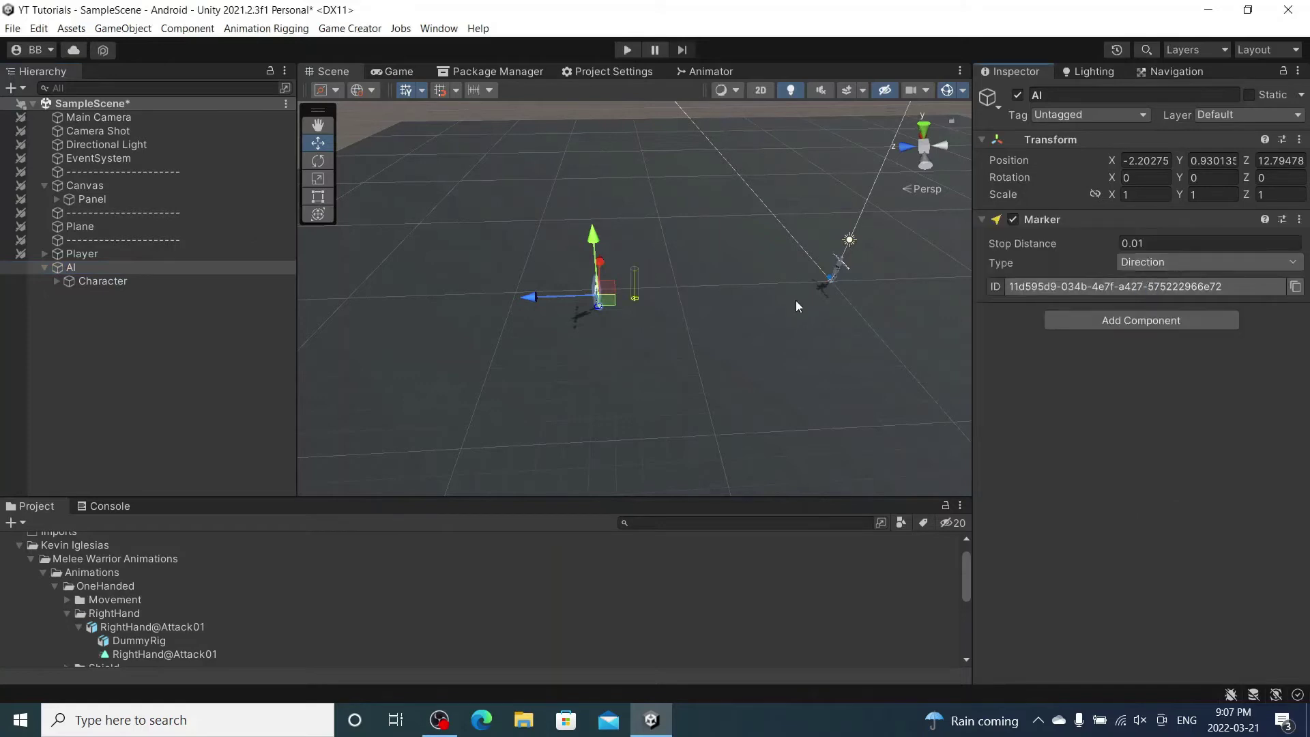
# Step: Zero Character's position and rotation values
pyautogui.click(174, 281)
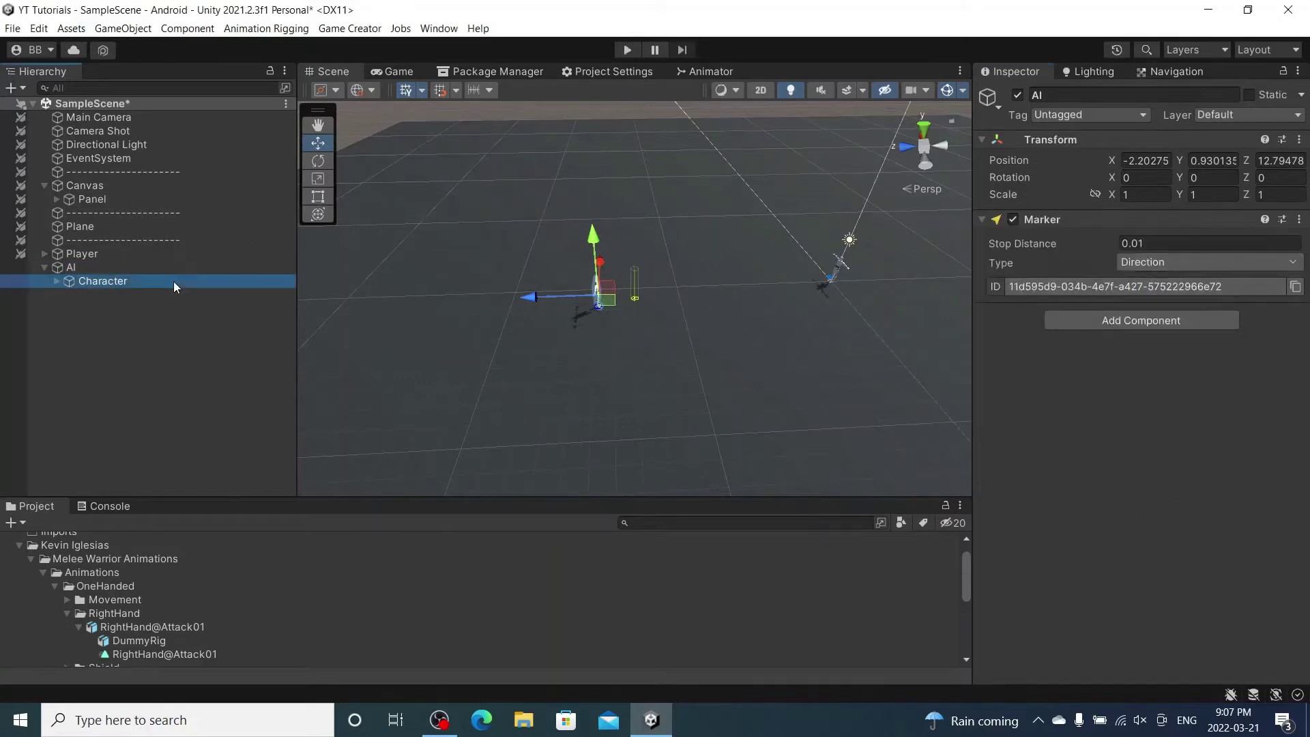
pyautogui.click(1162, 161)
pyautogui.write('0')
pyautogui.press('Tab')
pyautogui.write('0')
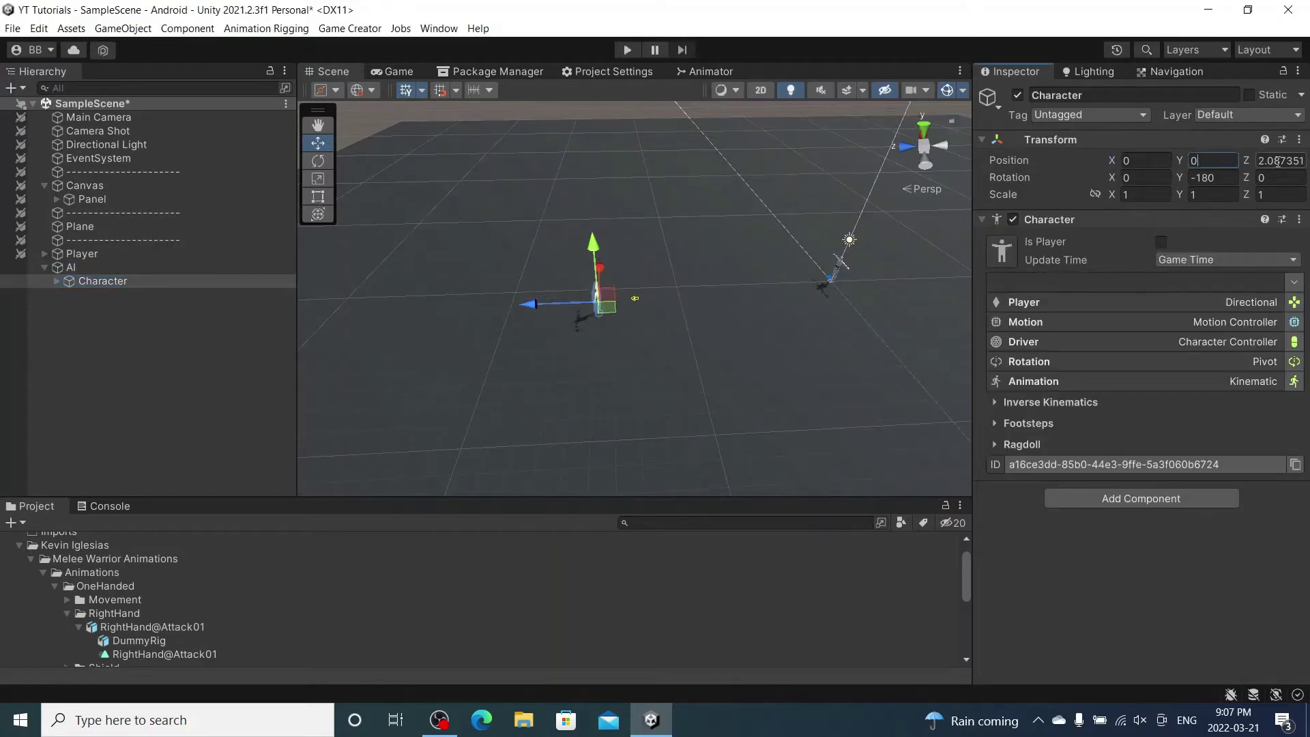
pyautogui.press('Tab')
pyautogui.write('0')
pyautogui.press('Tab')
pyautogui.press('Tab')
pyautogui.write('0')
# Step: Rotate the AI object 180 degrees on Y
pyautogui.click(174, 267)
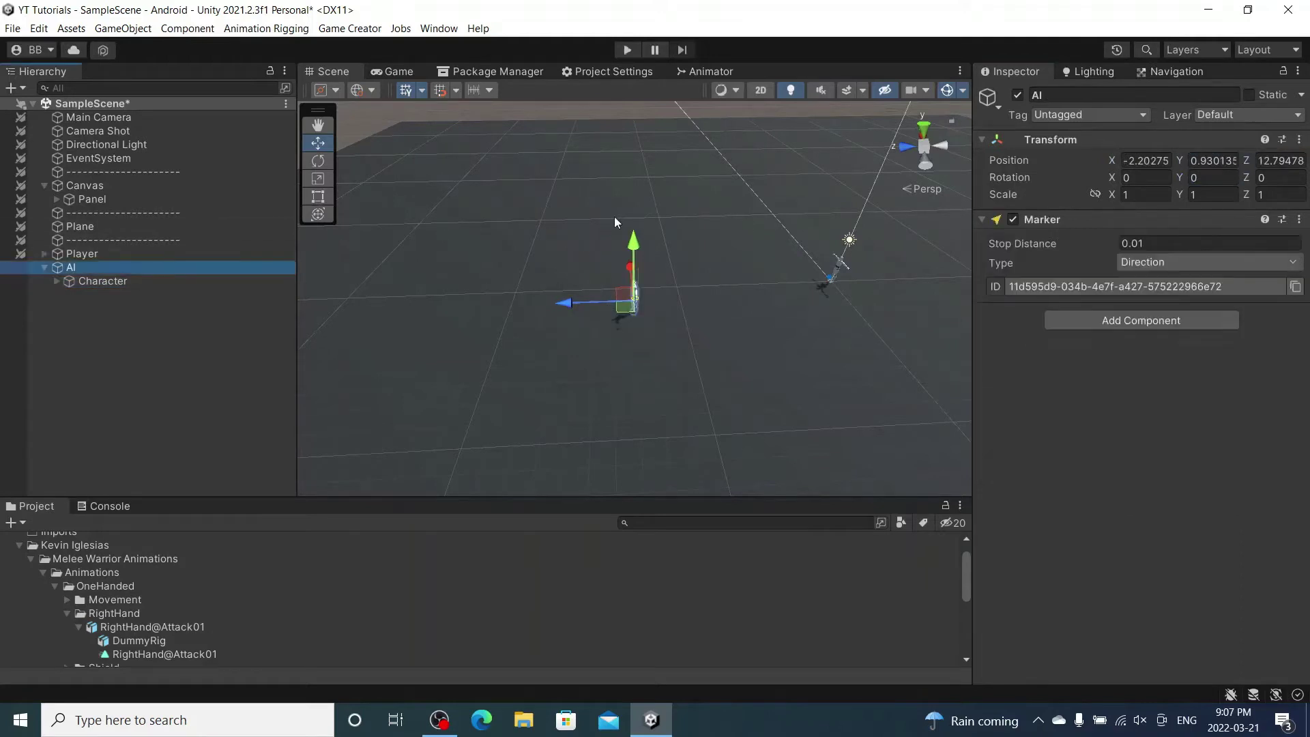
pyautogui.click(1210, 176)
pyautogui.write('1')
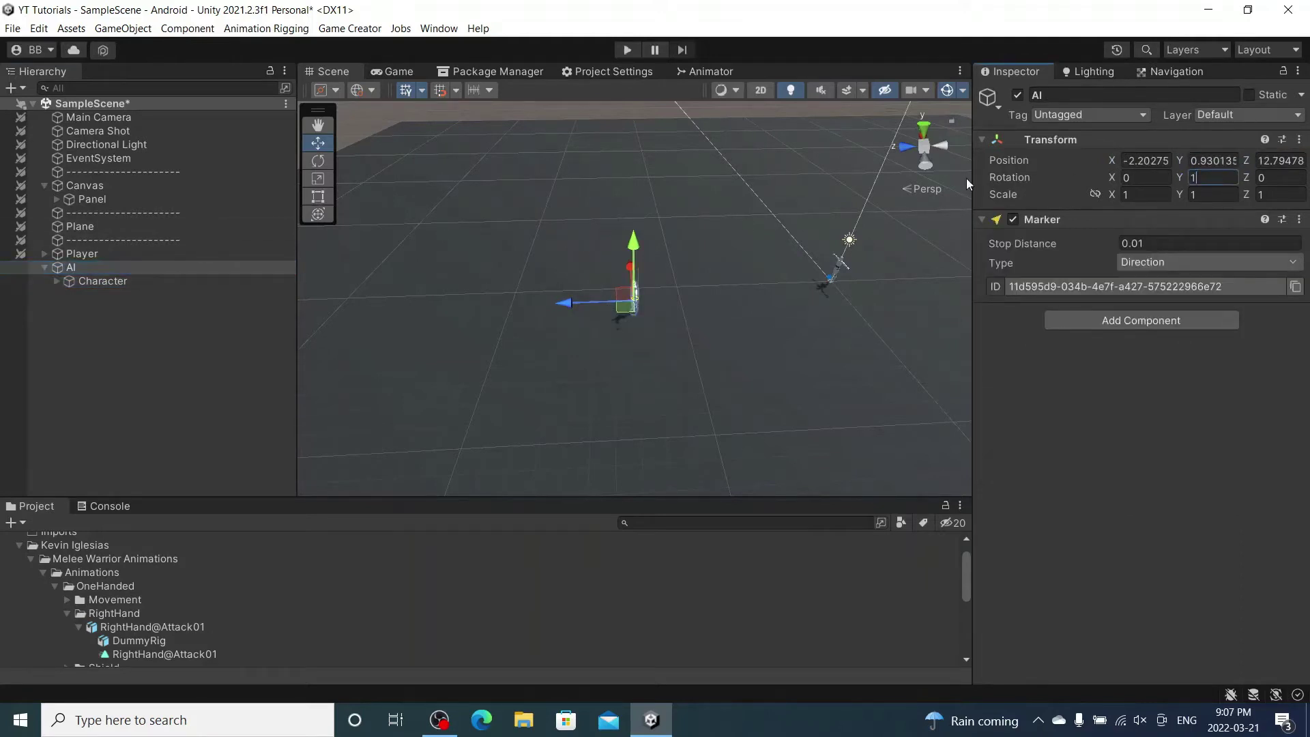
pyautogui.write('80f')
pyautogui.moveTo(670, 268)
pyautogui.keyDown('alt'); pyautogui.mouseDown()
pyautogui.moveTo(646, 232)
pyautogui.moveTo(684, 410)
pyautogui.mouseUp(); pyautogui.keyUp('alt')
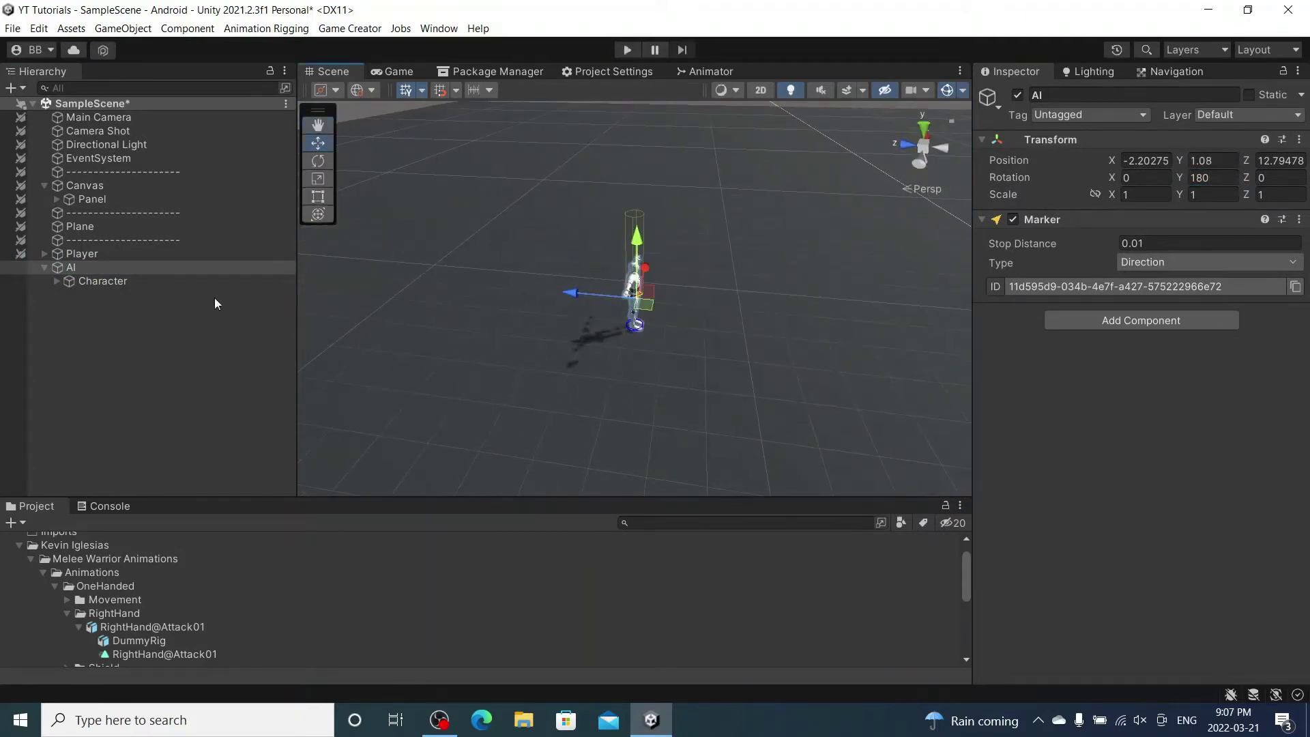
# Step: Expand Character's Triggers > Combat hierarchy and deactivate the Chase object
pyautogui.click(76, 280)
pyautogui.click(80, 268)
pyautogui.click(84, 276)
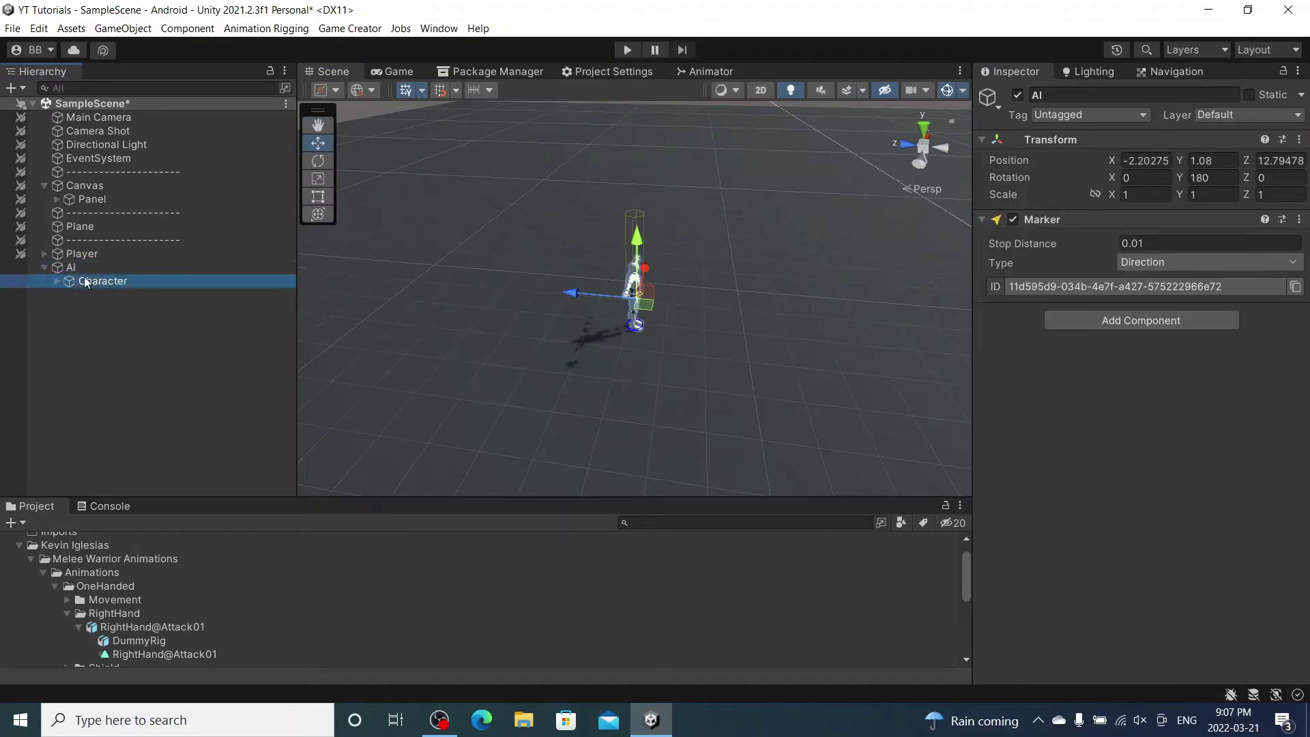
pyautogui.click(56, 280)
pyautogui.click(69, 307)
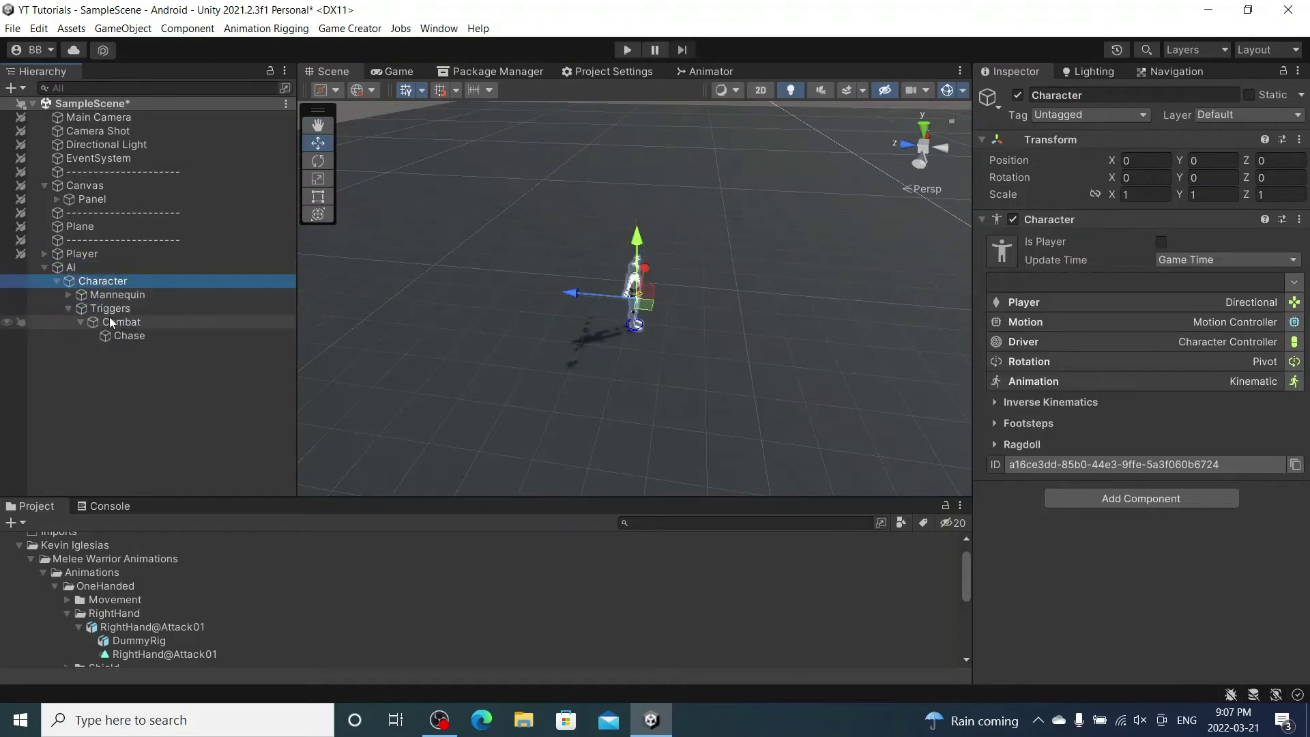
pyautogui.click(81, 321)
pyautogui.click(175, 332)
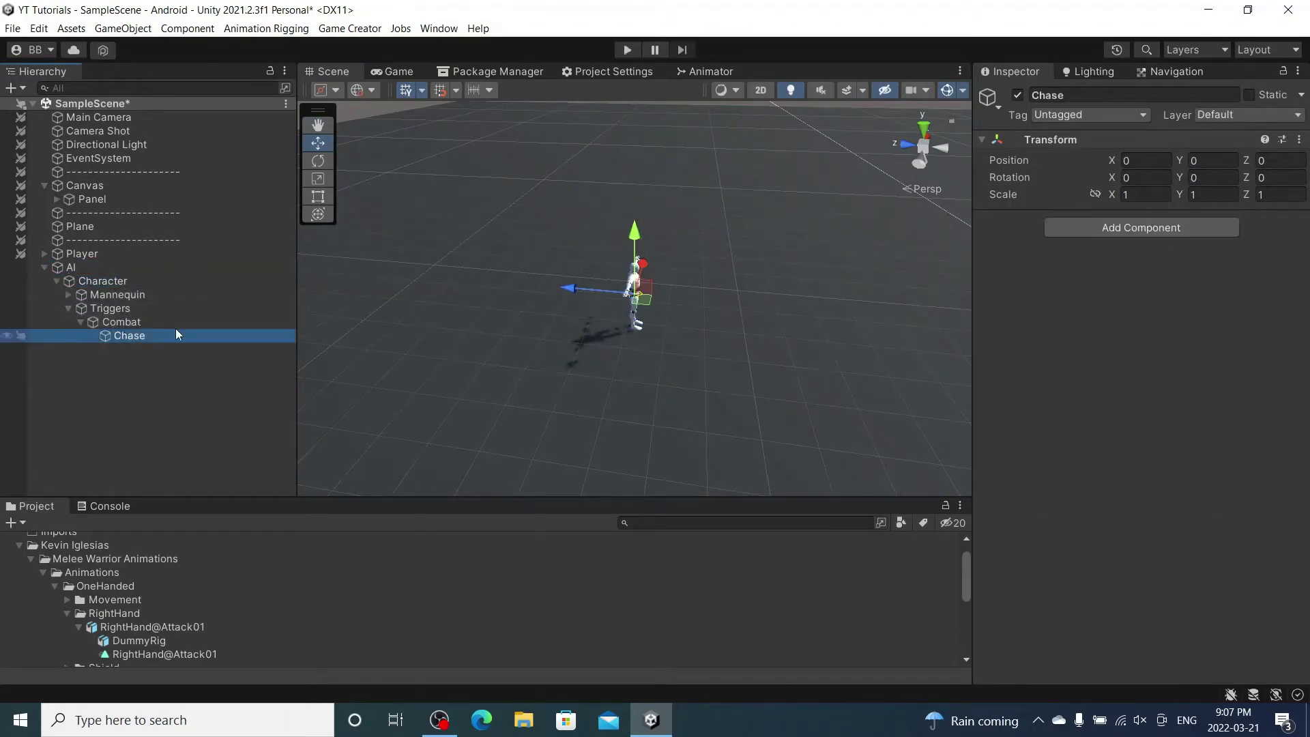
pyautogui.click(1017, 95)
pyautogui.click(226, 346)
# Step: Frame the Combat object, and add then remove a Box Collider on it
pyautogui.moveTo(333, 381)
pyautogui.mouseDown(button='right')
pyautogui.moveTo(748, 228)
pyautogui.moveTo(571, 313)
pyautogui.mouseUp(button='right')
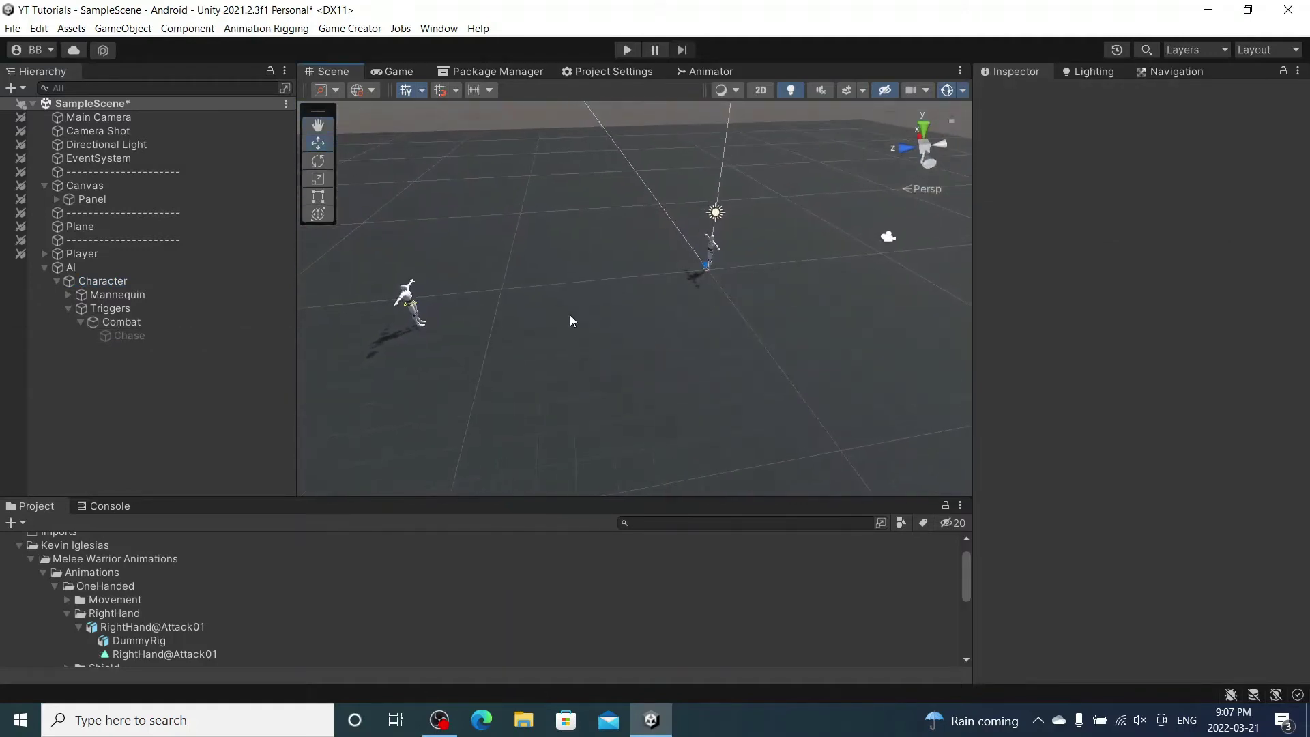
pyautogui.click(145, 322)
pyautogui.press('f')
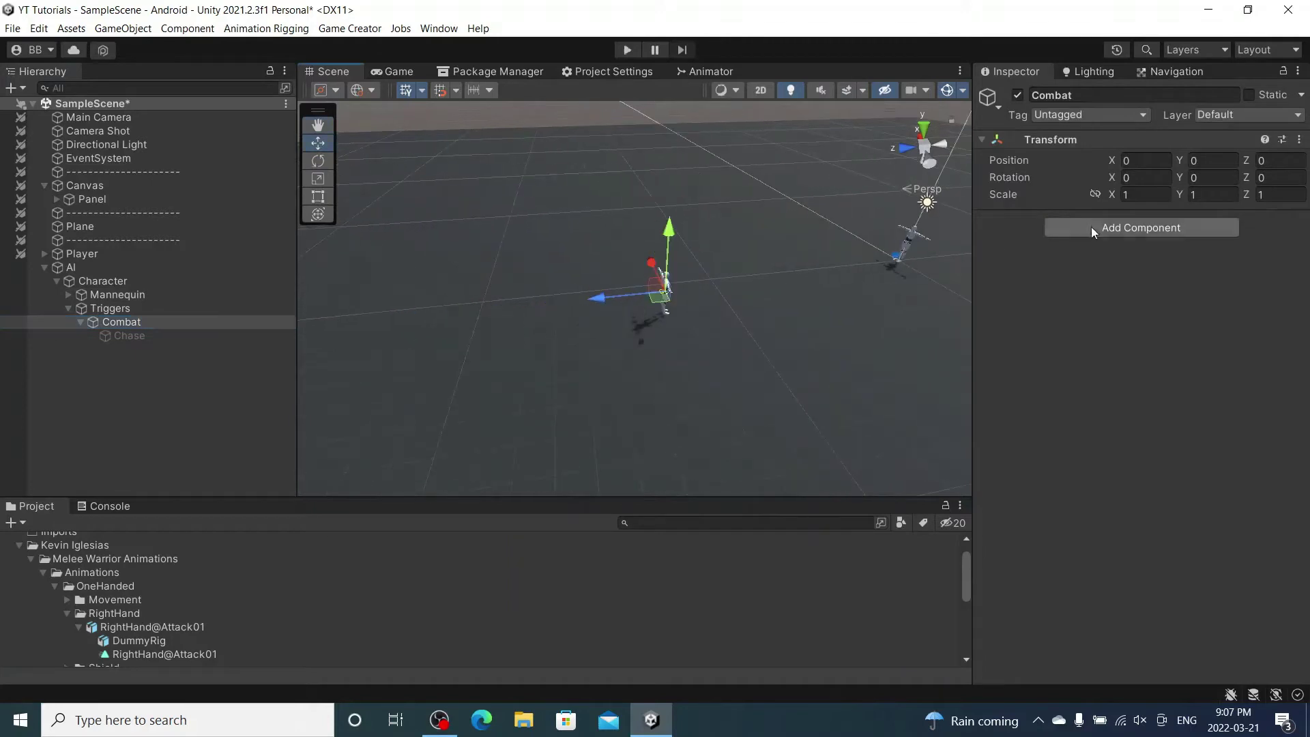
pyautogui.click(1110, 226)
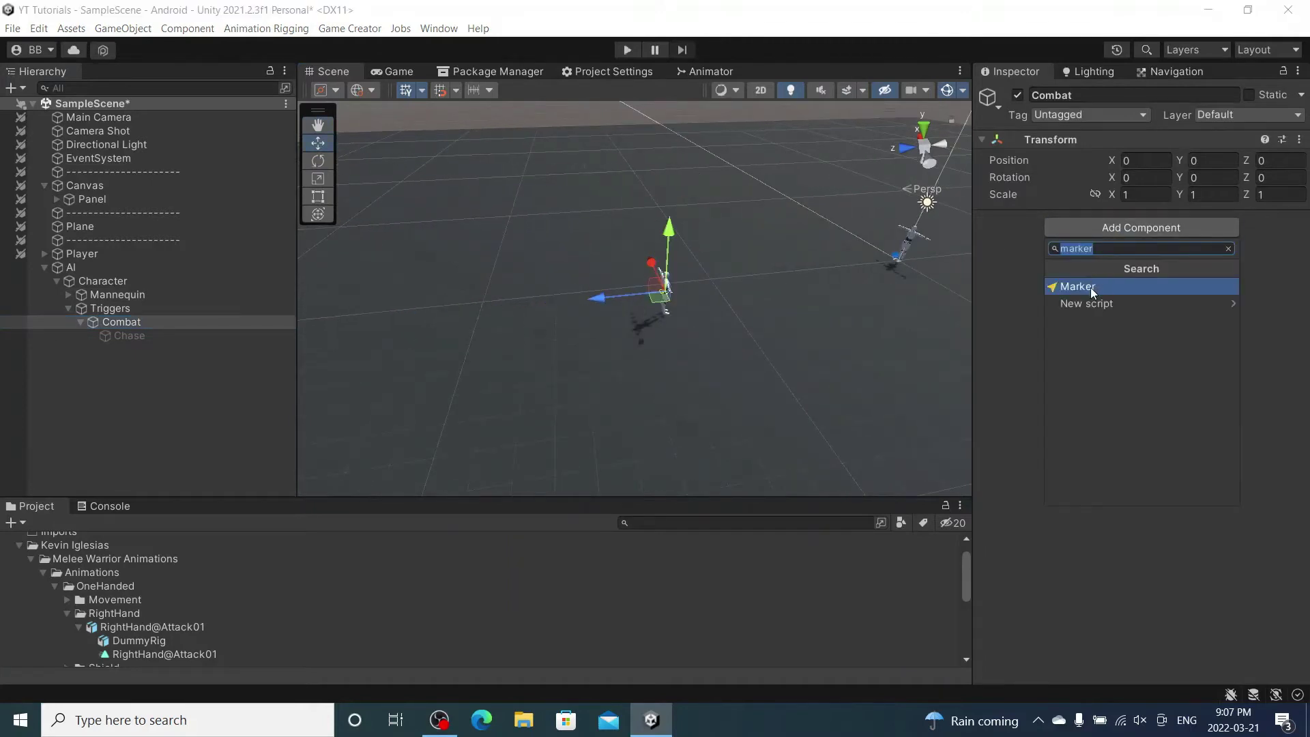
pyautogui.write('coll')
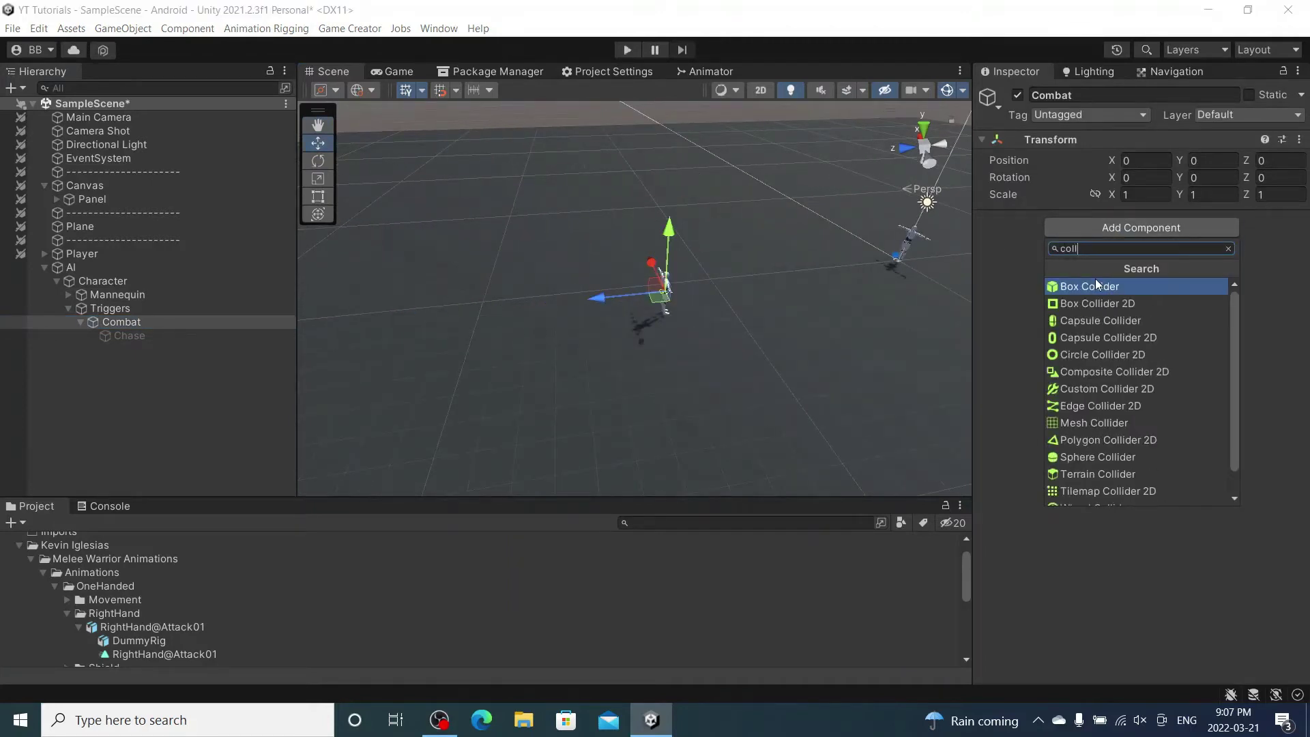
pyautogui.click(1095, 285)
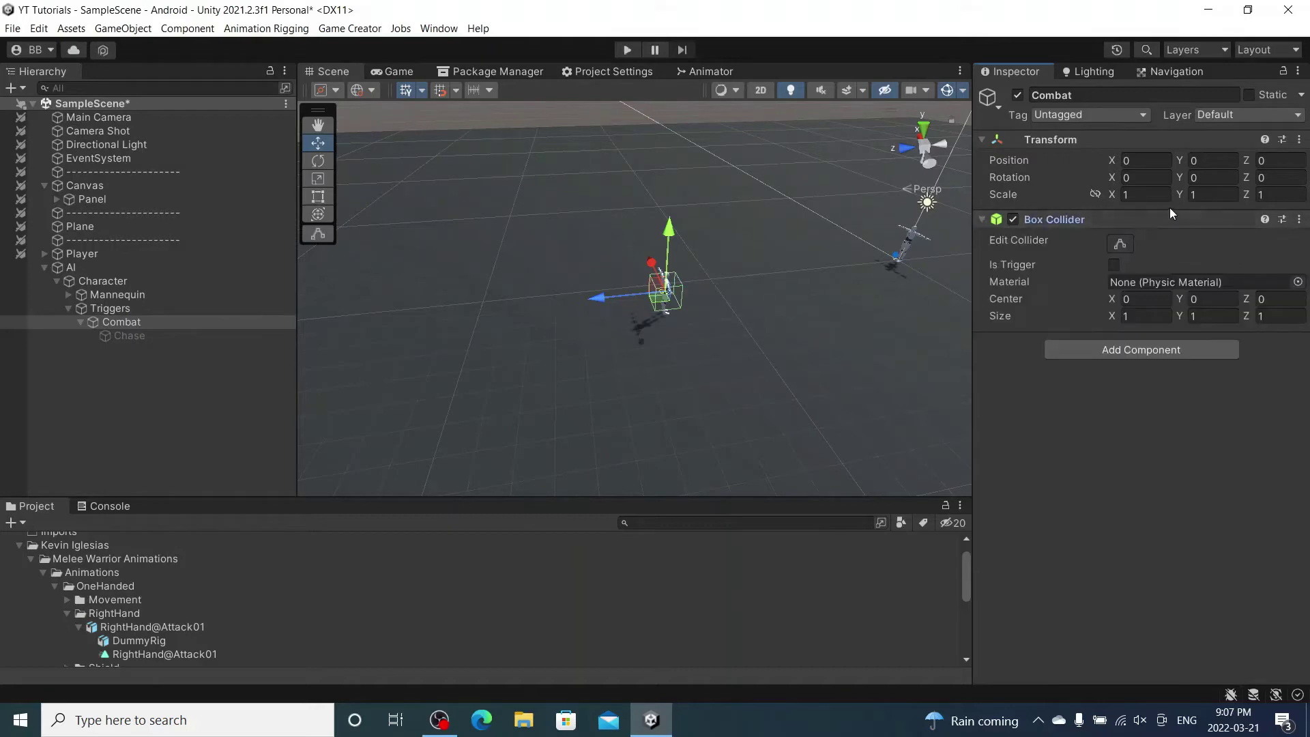
pyautogui.click(1299, 219)
pyautogui.click(1201, 283)
# Step: Add a trigger Sphere Collider to Combat with radius 7
pyautogui.click(1169, 228)
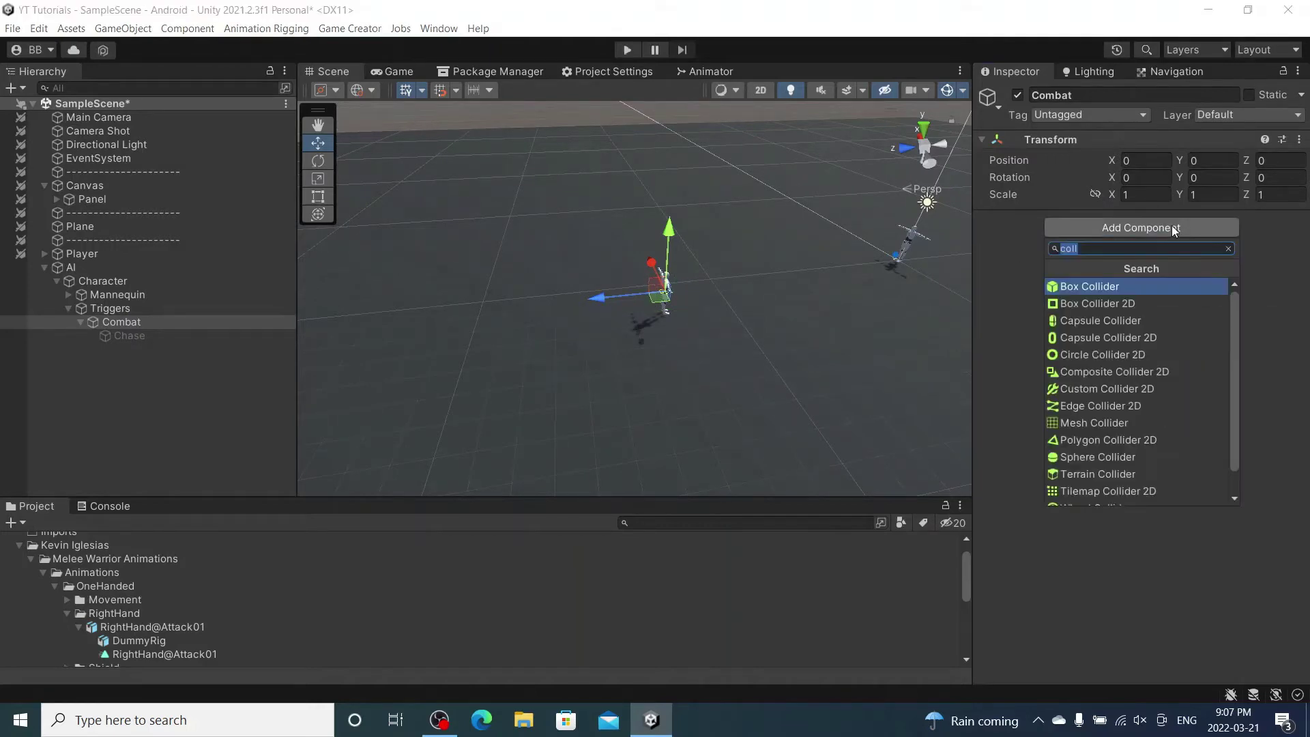
pyautogui.write('sphere')
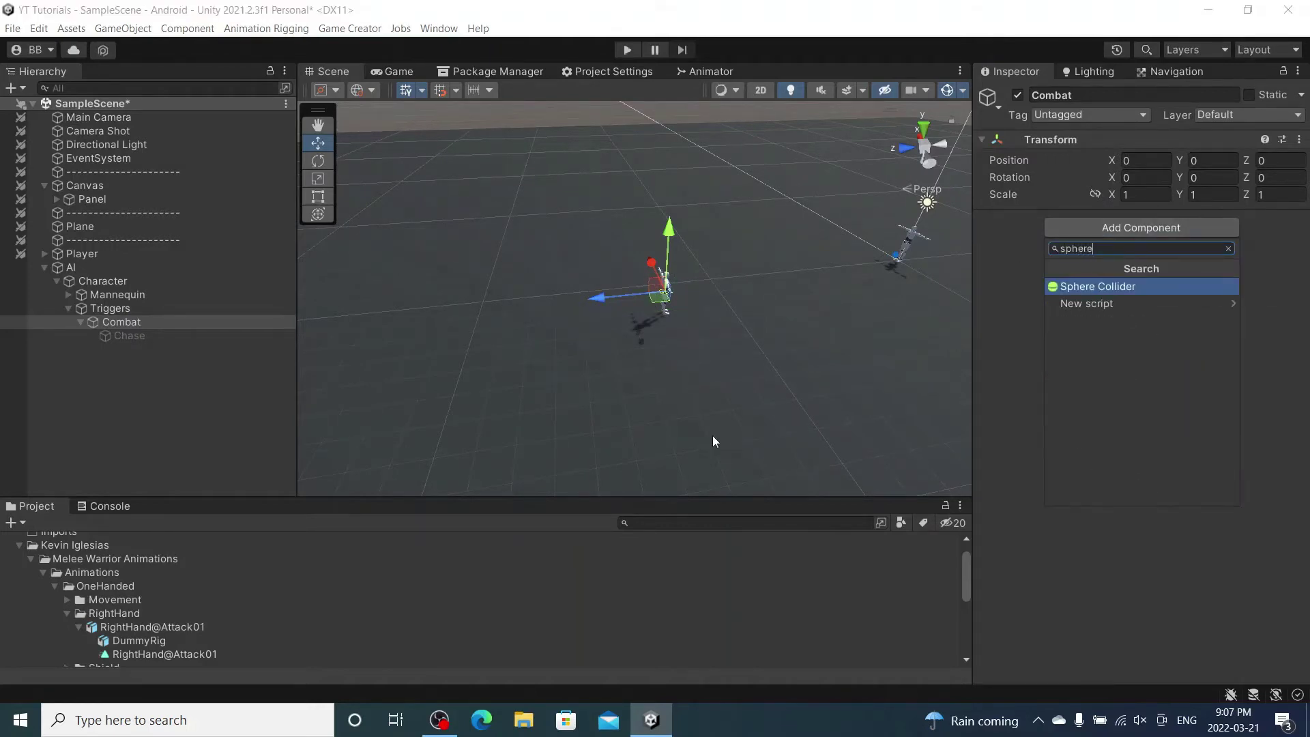
pyautogui.click(1139, 285)
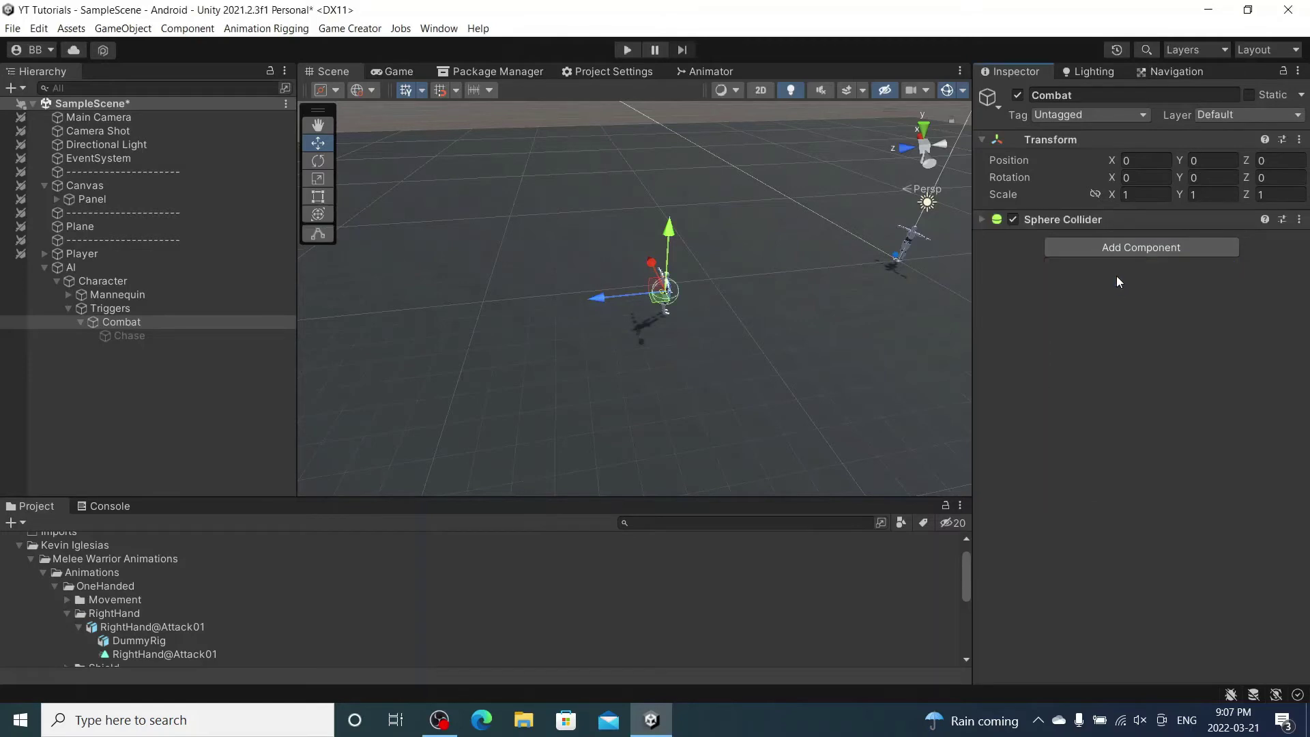
pyautogui.click(1116, 216)
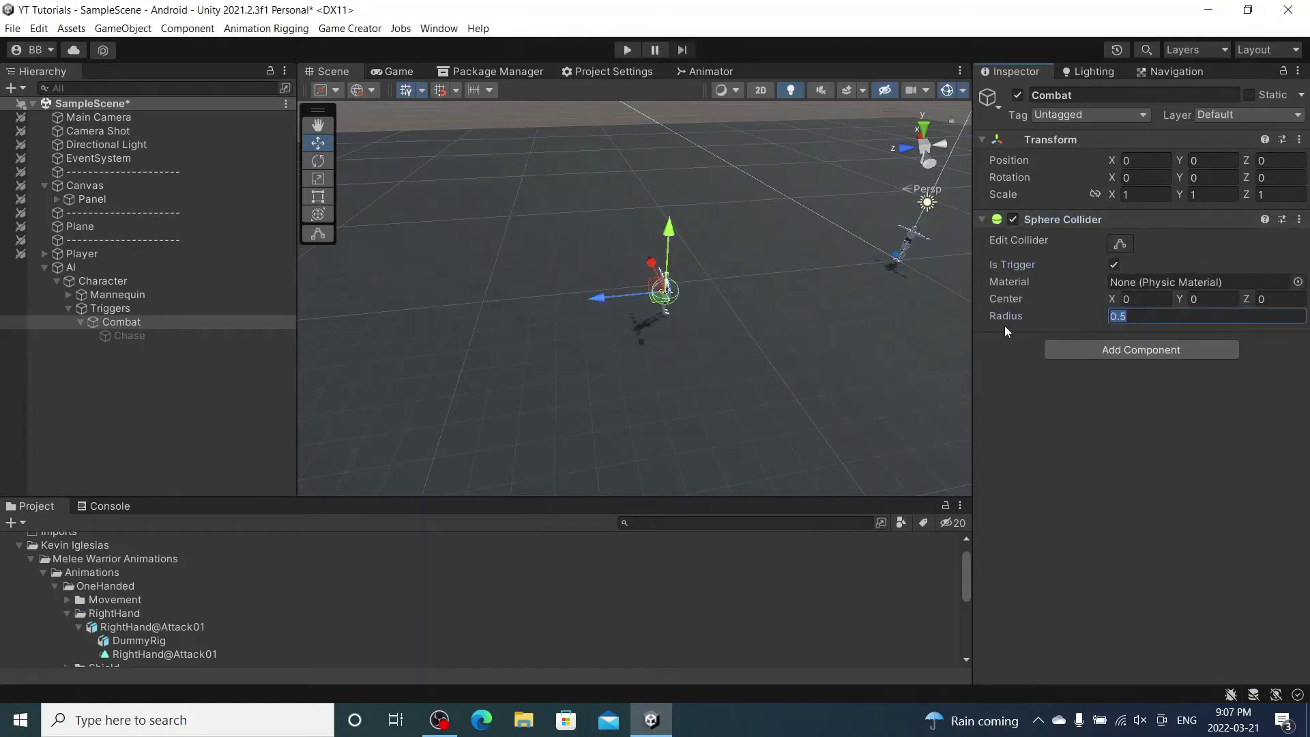
pyautogui.write('7')
pyautogui.moveTo(758, 329)
pyautogui.keyDown('alt'); pyautogui.mouseDown()
pyautogui.moveTo(689, 358)
pyautogui.moveTo(698, 312)
pyautogui.mouseUp(); pyautogui.keyUp('alt')
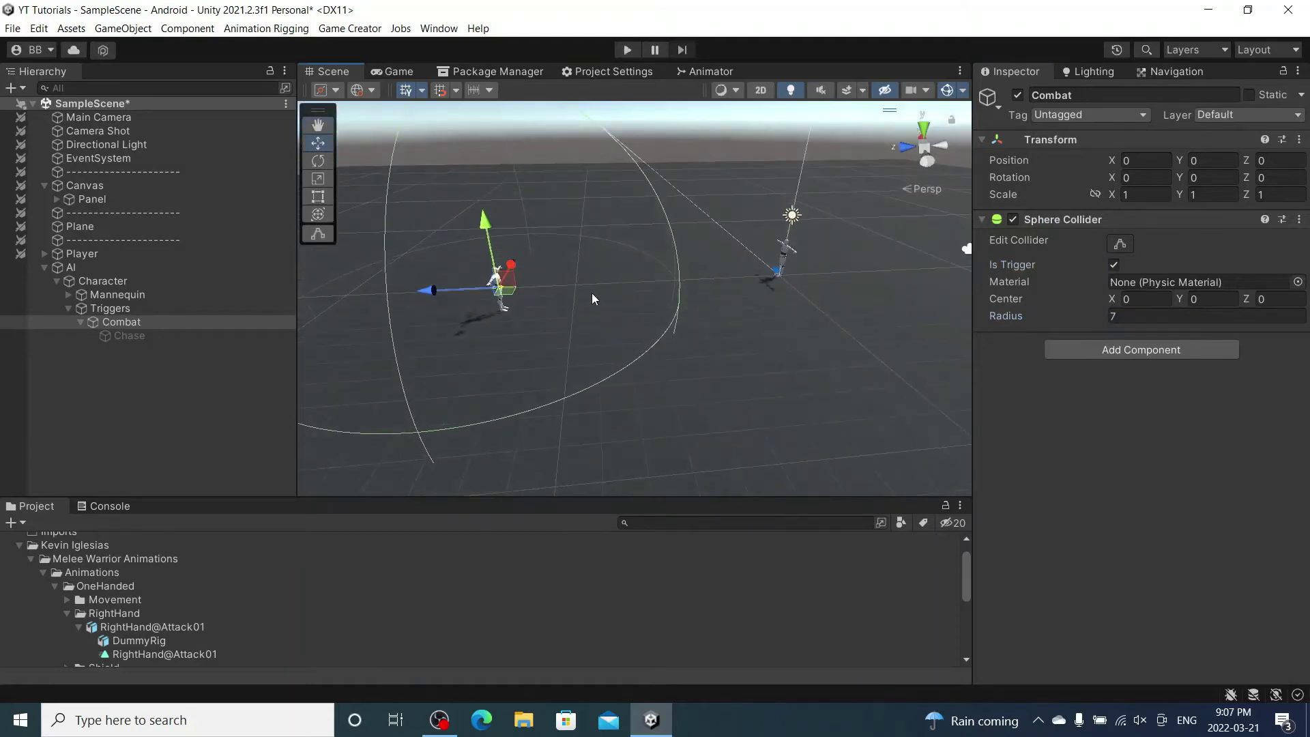
pyautogui.moveTo(592, 298)
pyautogui.keyDown('alt'); pyautogui.mouseDown()
pyautogui.moveTo(664, 275)
pyautogui.moveTo(652, 310)
pyautogui.mouseUp(); pyautogui.keyUp('alt')
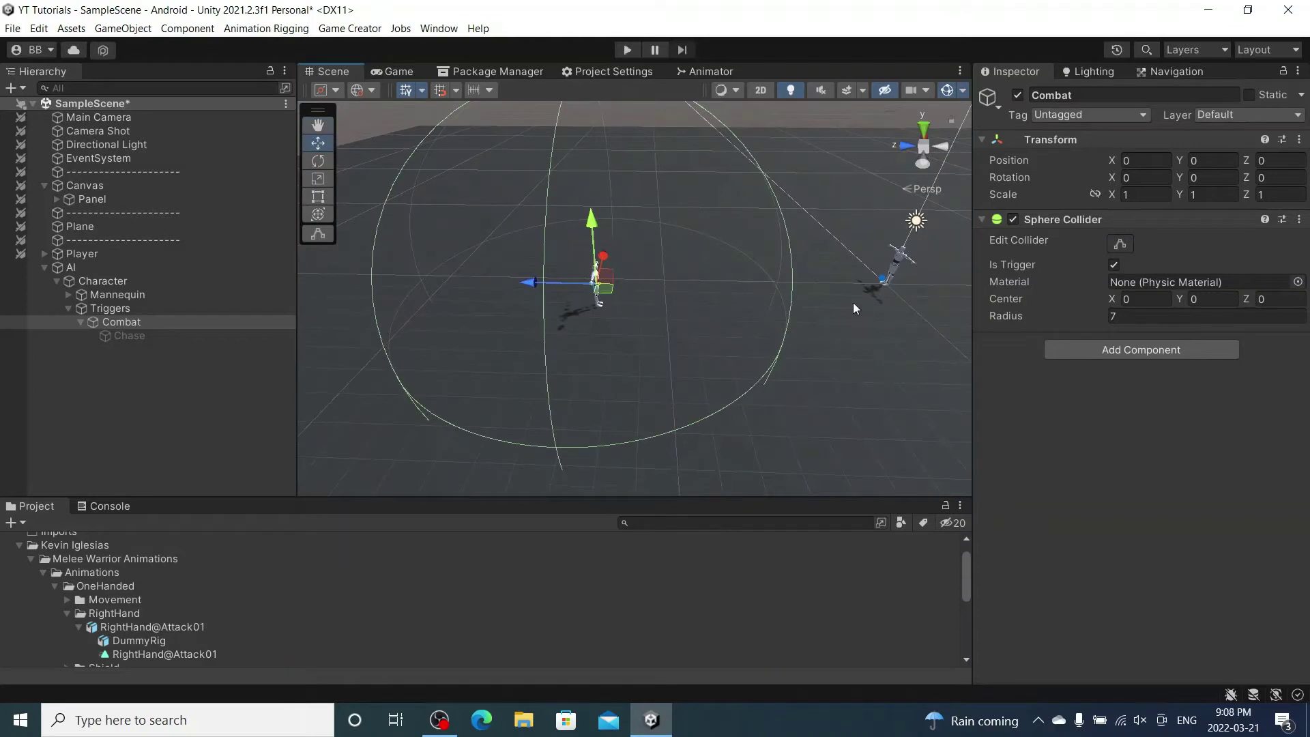
# Step: Check the AI Character's movement speed is 3, then select the Player object
pyautogui.click(186, 267)
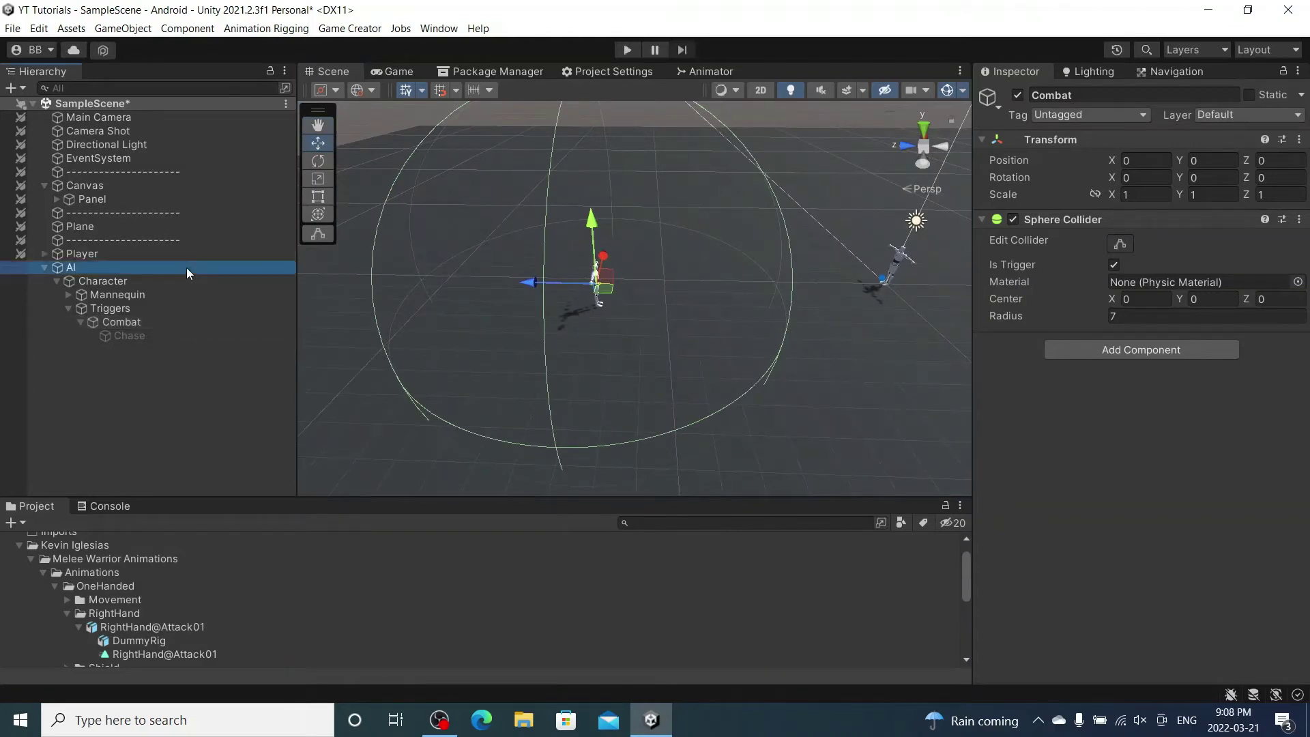
pyautogui.click(136, 281)
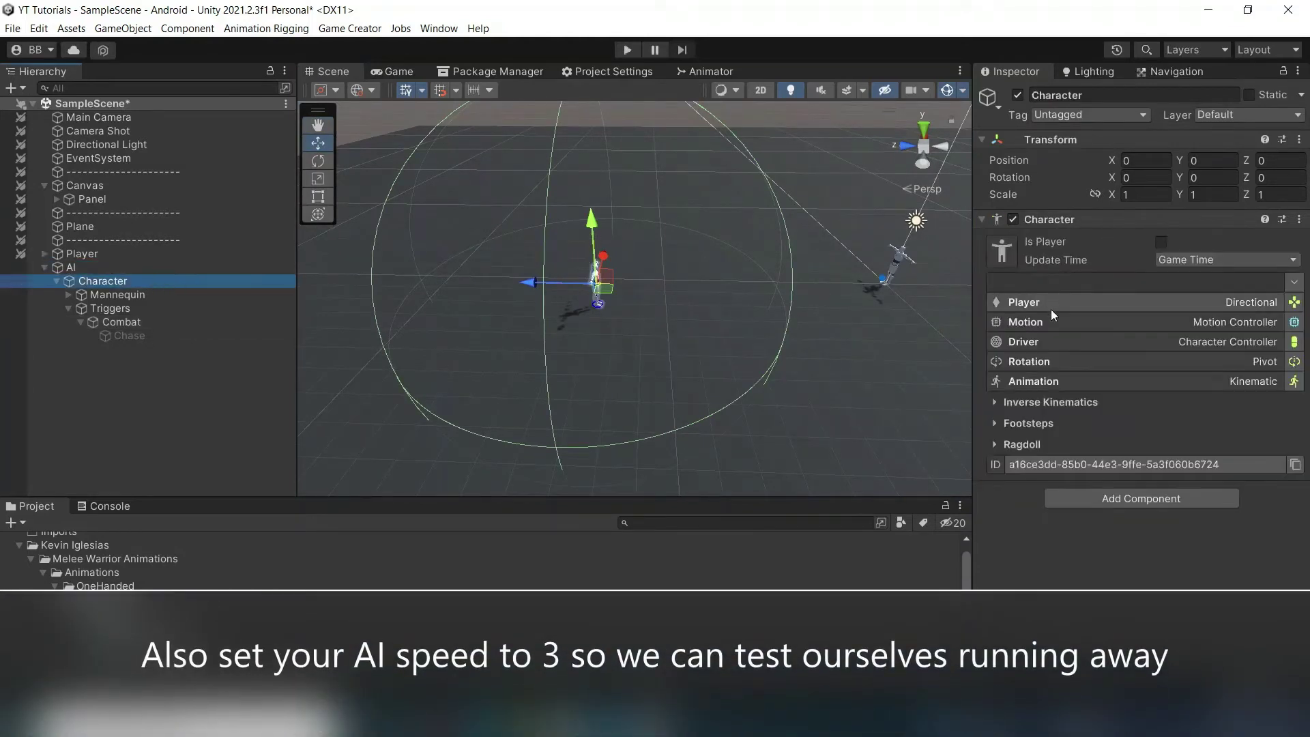
pyautogui.click(1055, 321)
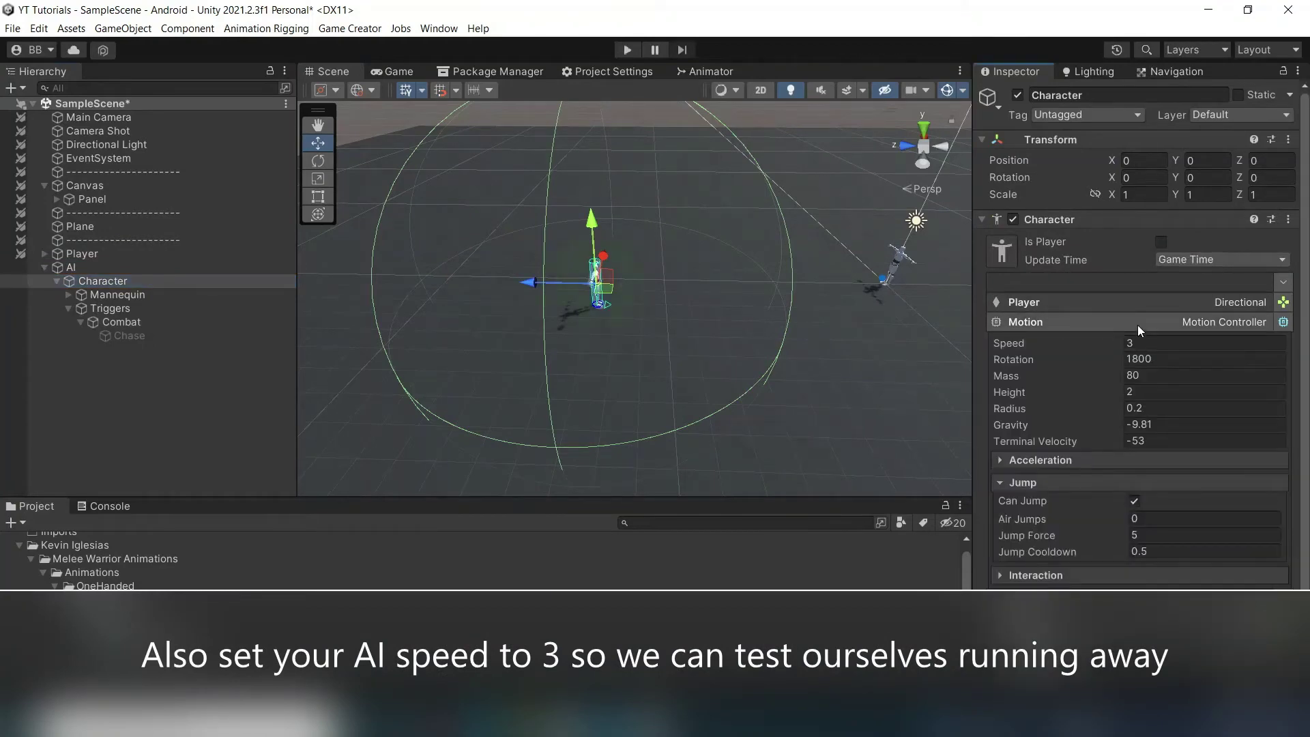
pyautogui.click(1126, 482)
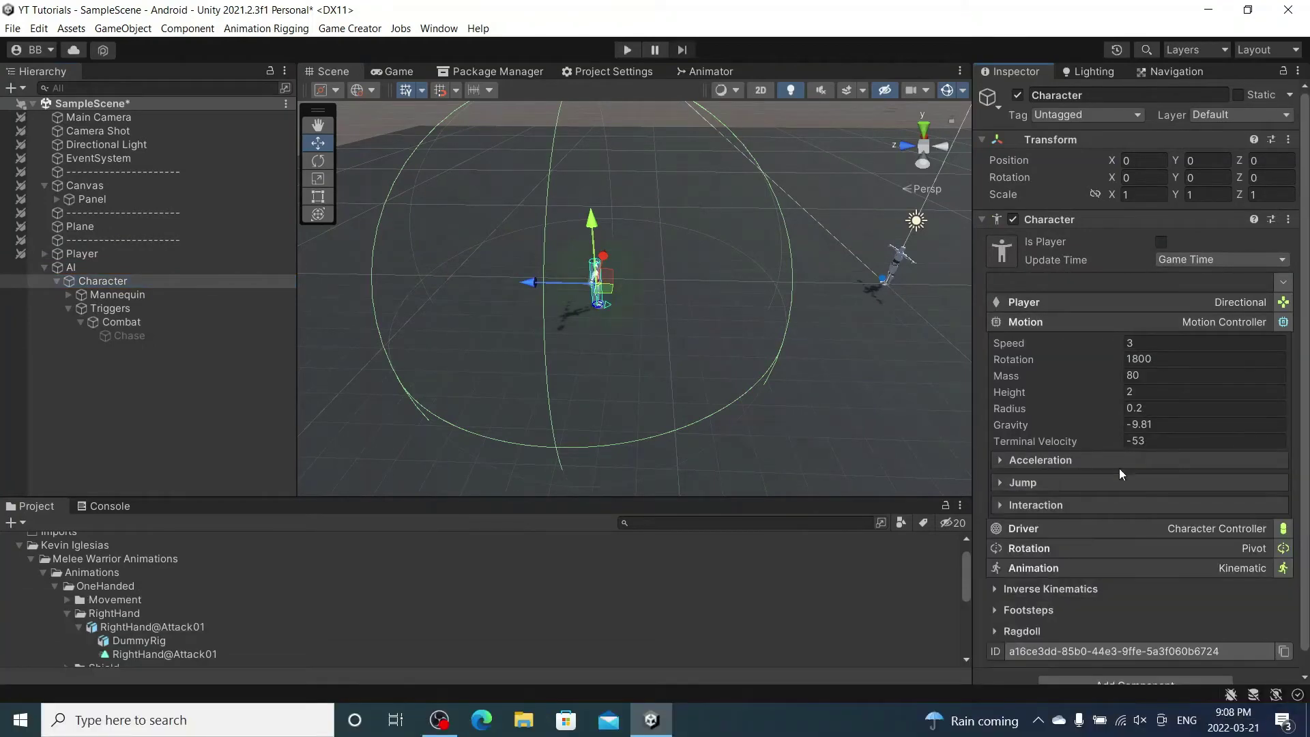
pyautogui.click(1121, 324)
pyautogui.click(358, 361)
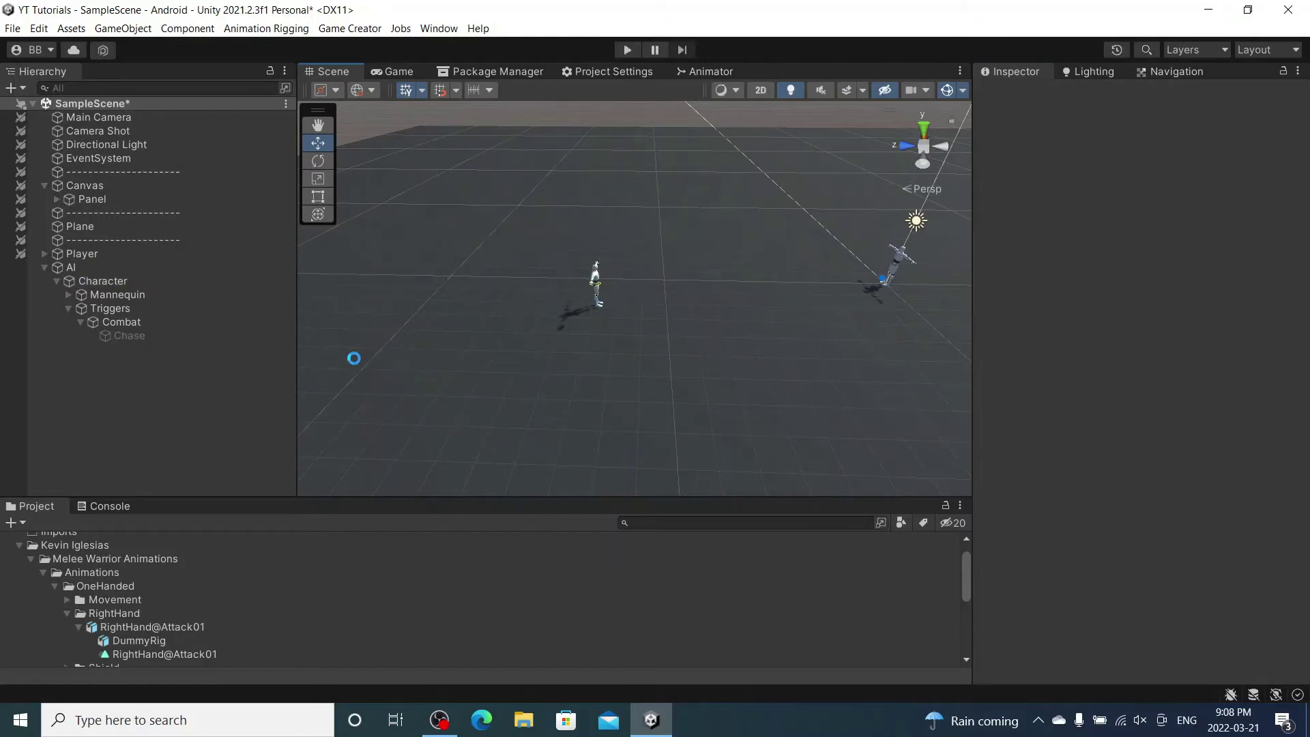
pyautogui.click(175, 253)
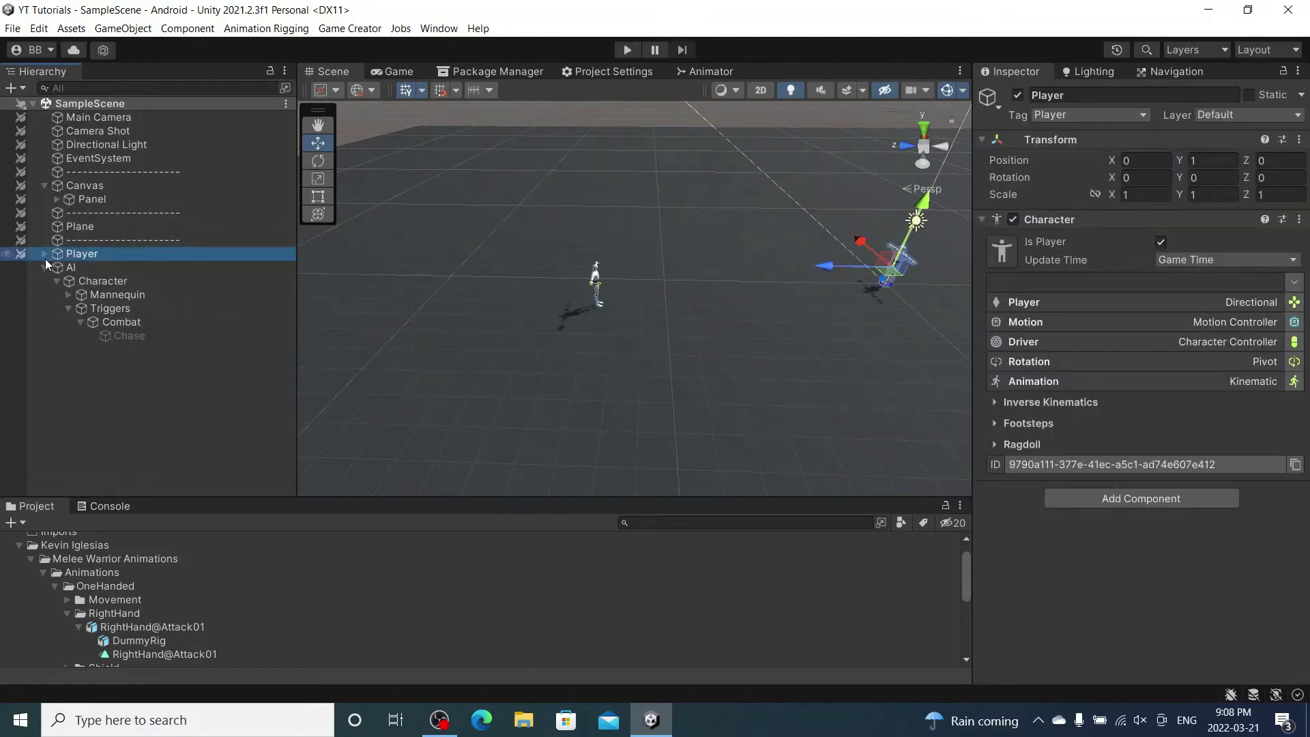
pyautogui.click(44, 185)
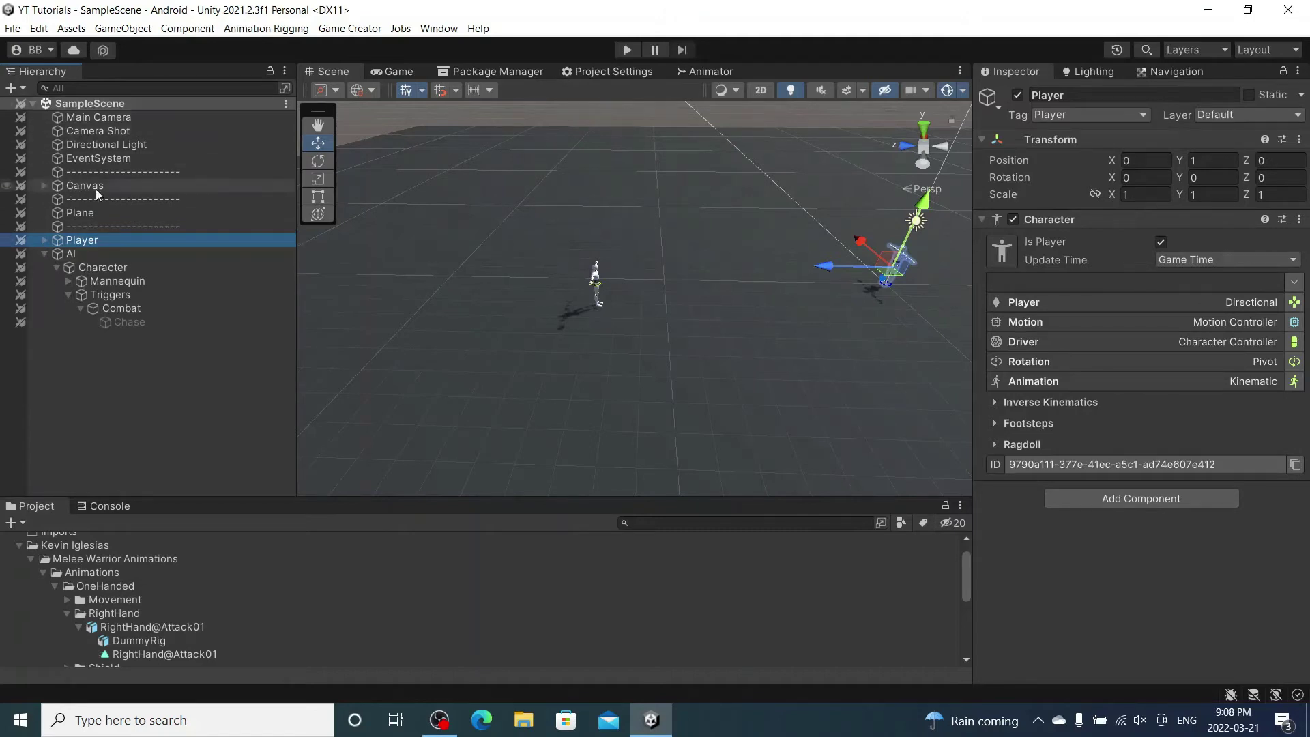
# Step: Add a Trigger to Combat firing On Trigger Enter Tag for the Player tag
pyautogui.click(123, 309)
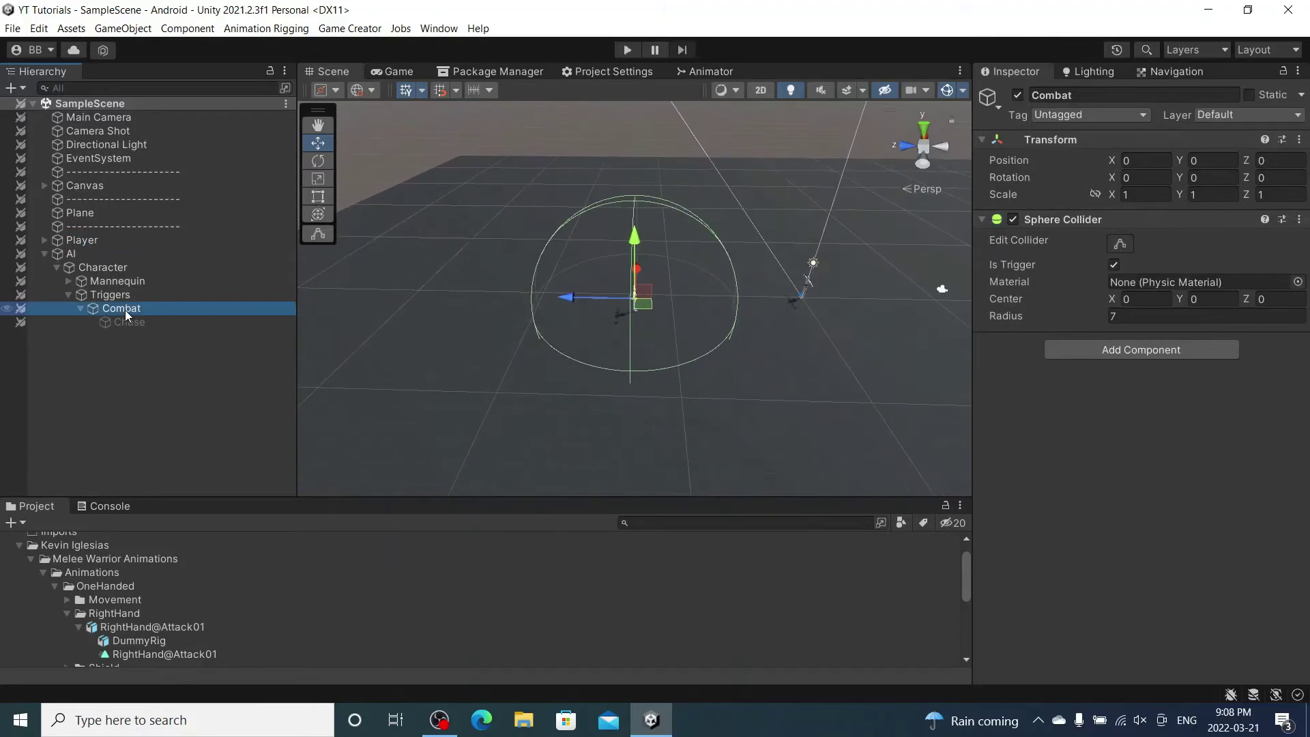
pyautogui.click(1137, 352)
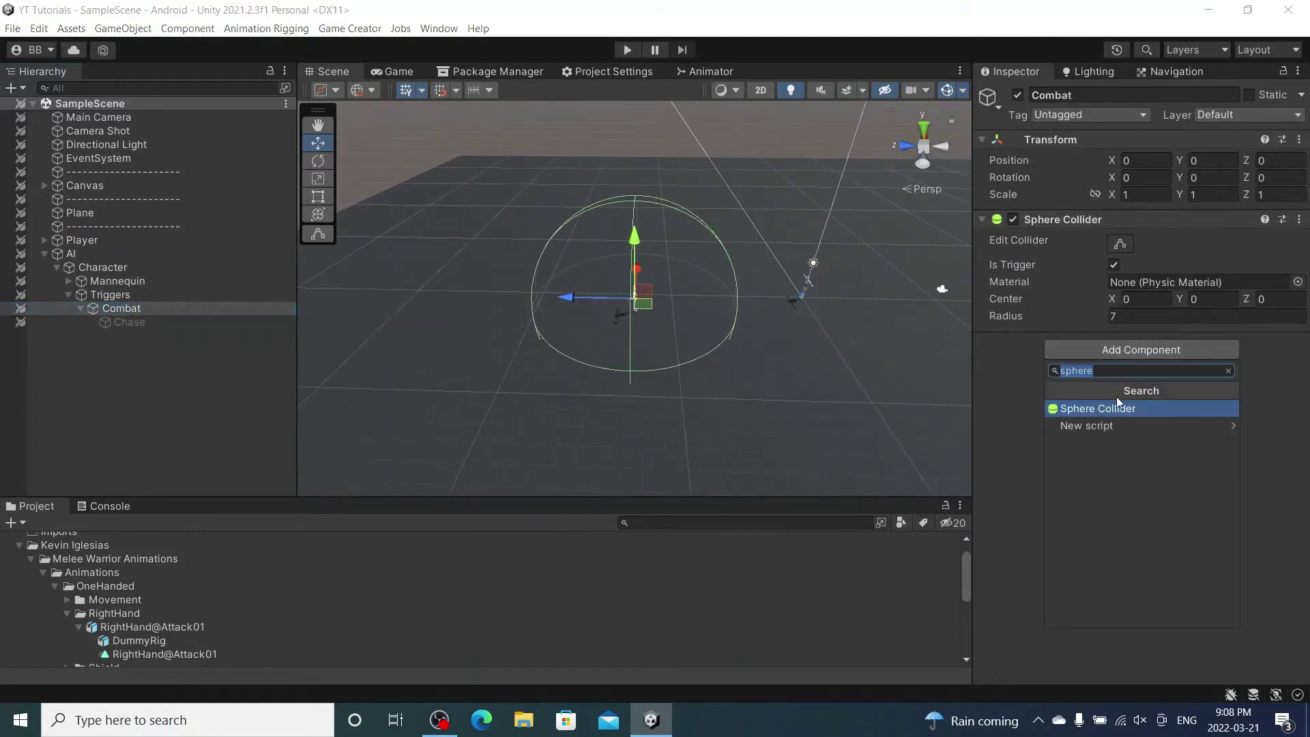
pyautogui.write('trigger')
pyautogui.click(1108, 402)
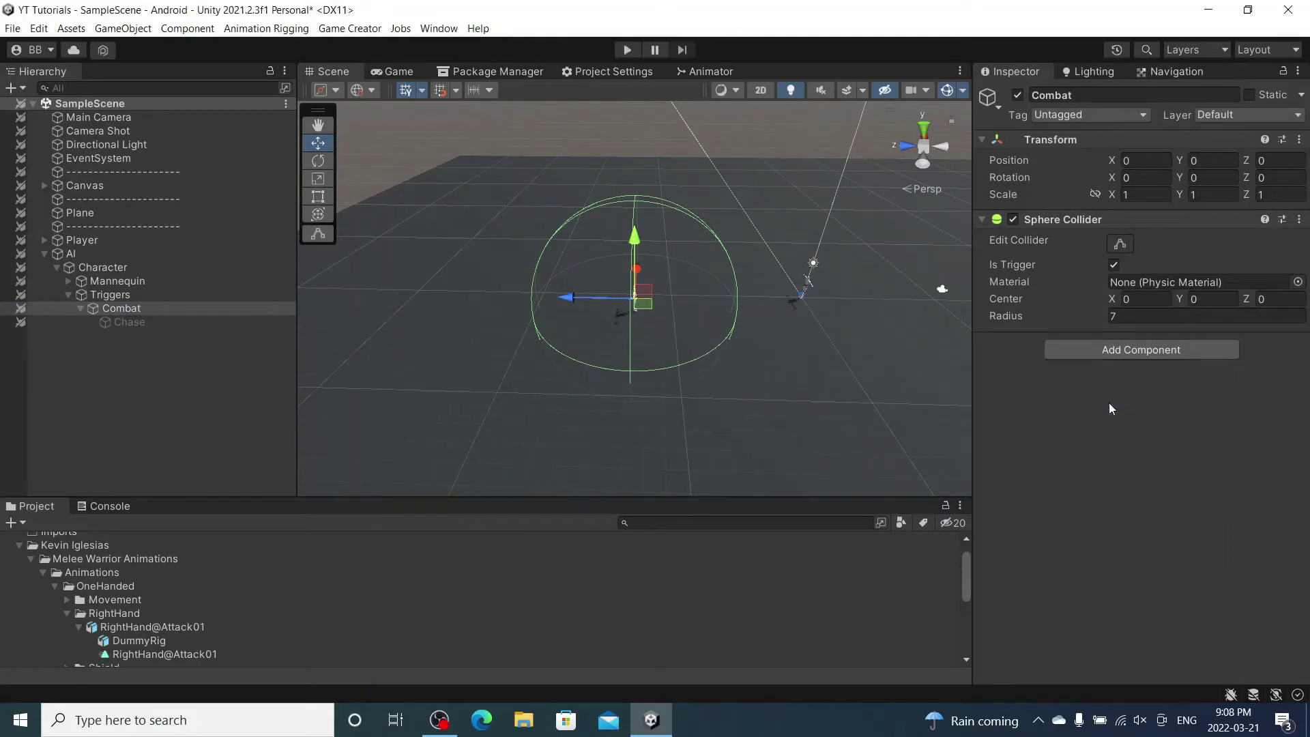
pyautogui.click(1122, 366)
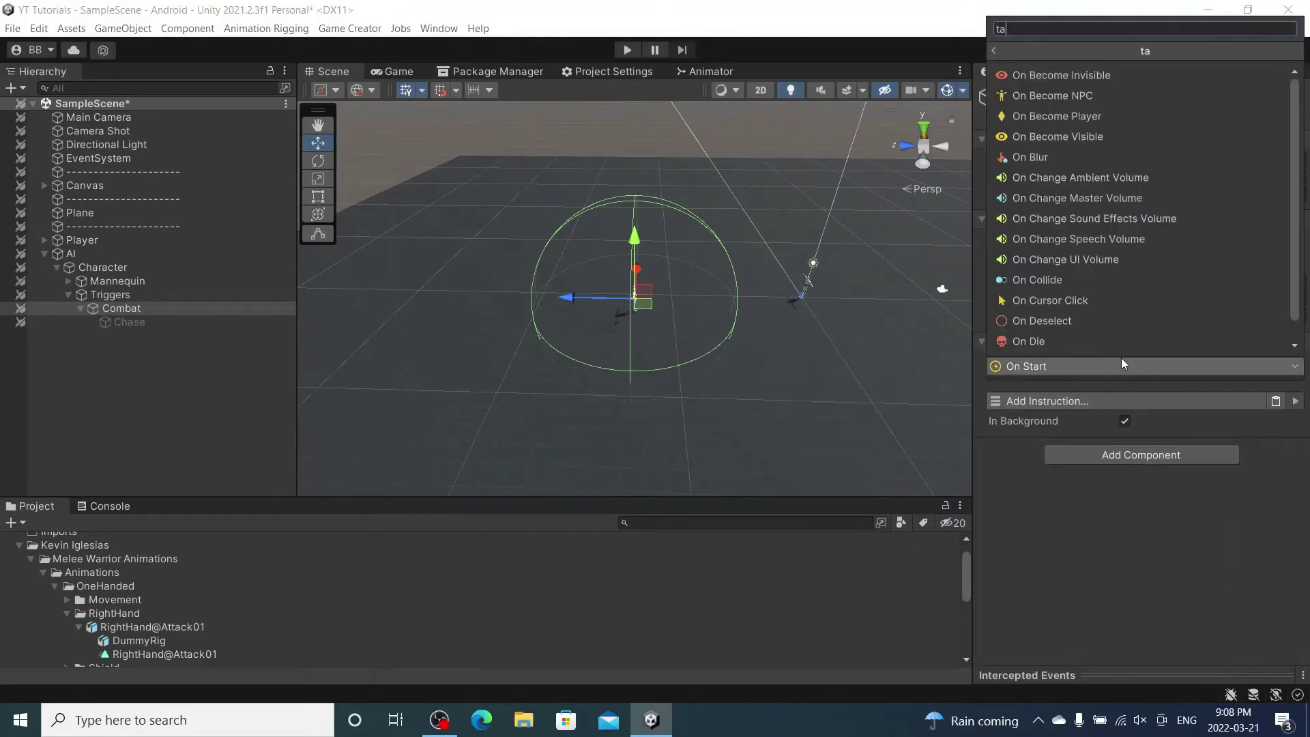
pyautogui.write('tag')
pyautogui.click(1158, 76)
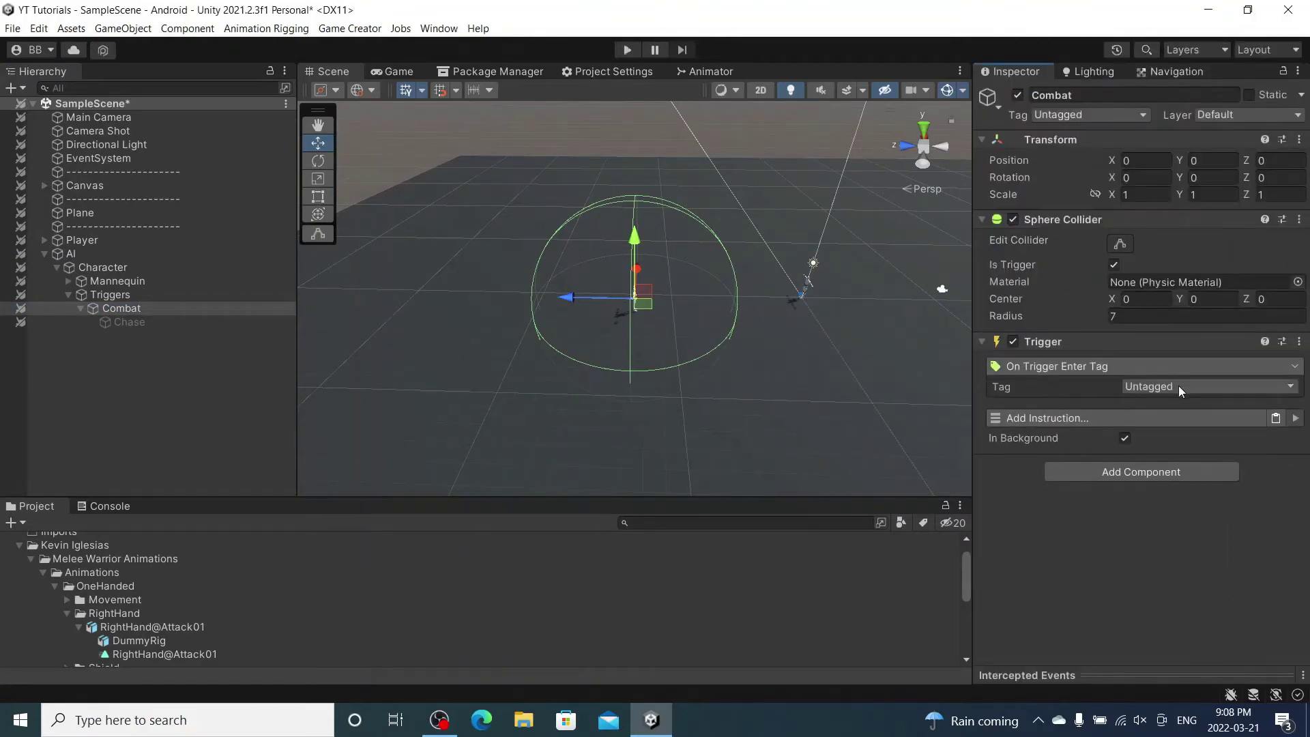
pyautogui.click(1178, 386)
pyautogui.click(1164, 486)
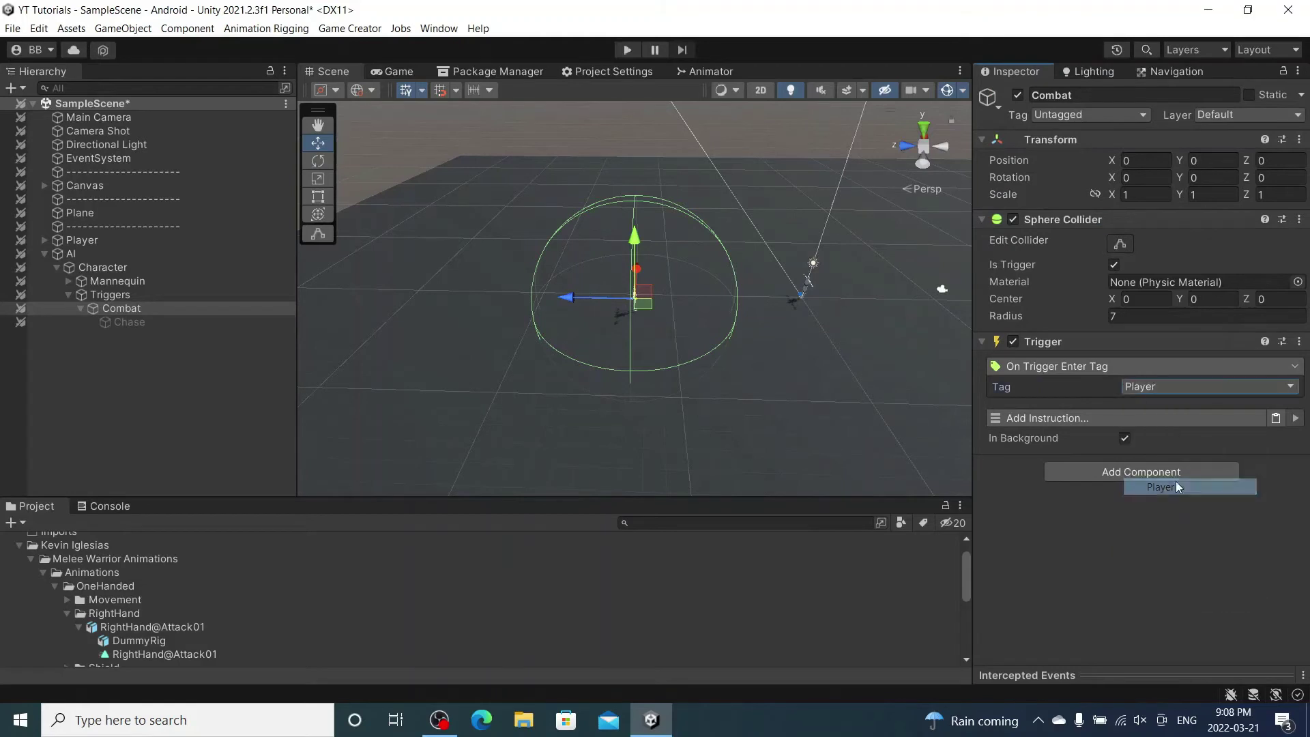
# Step: Add a Set Active instruction to the trigger targeting the Chase object
pyautogui.click(1099, 419)
pyautogui.write('set')
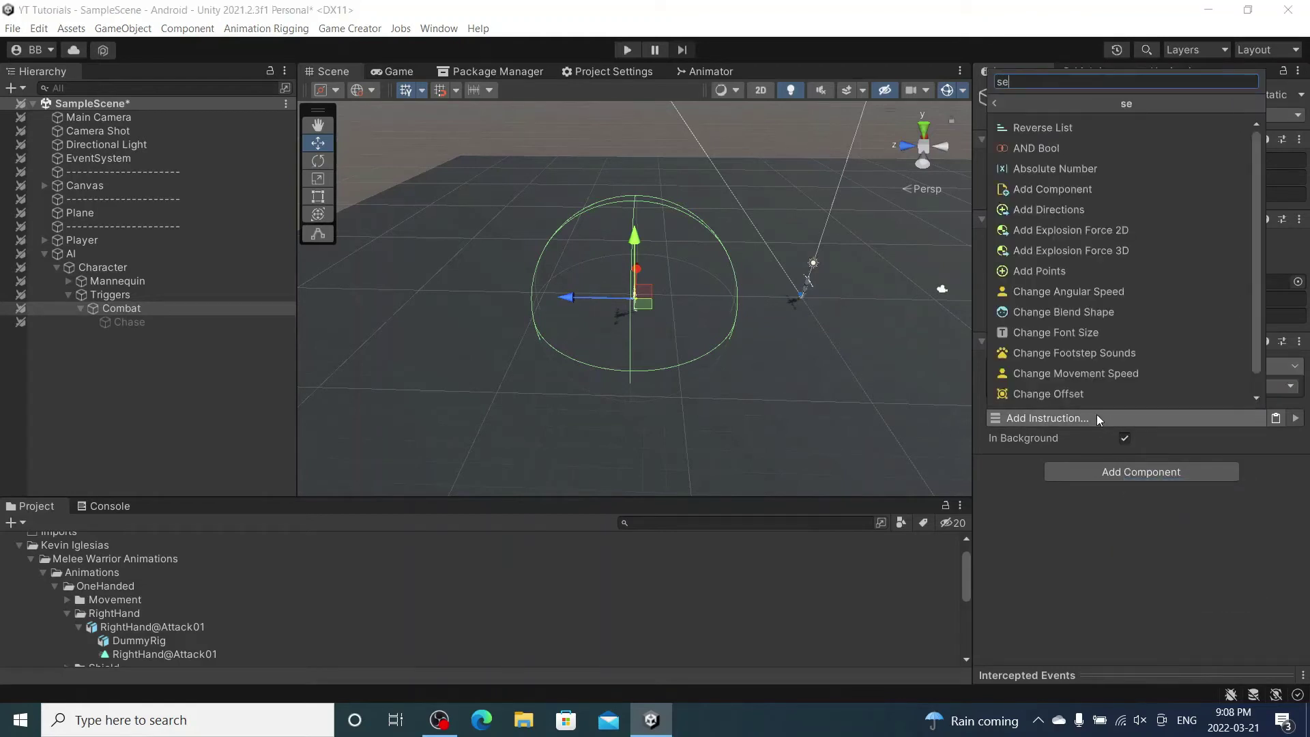
pyautogui.click(1055, 130)
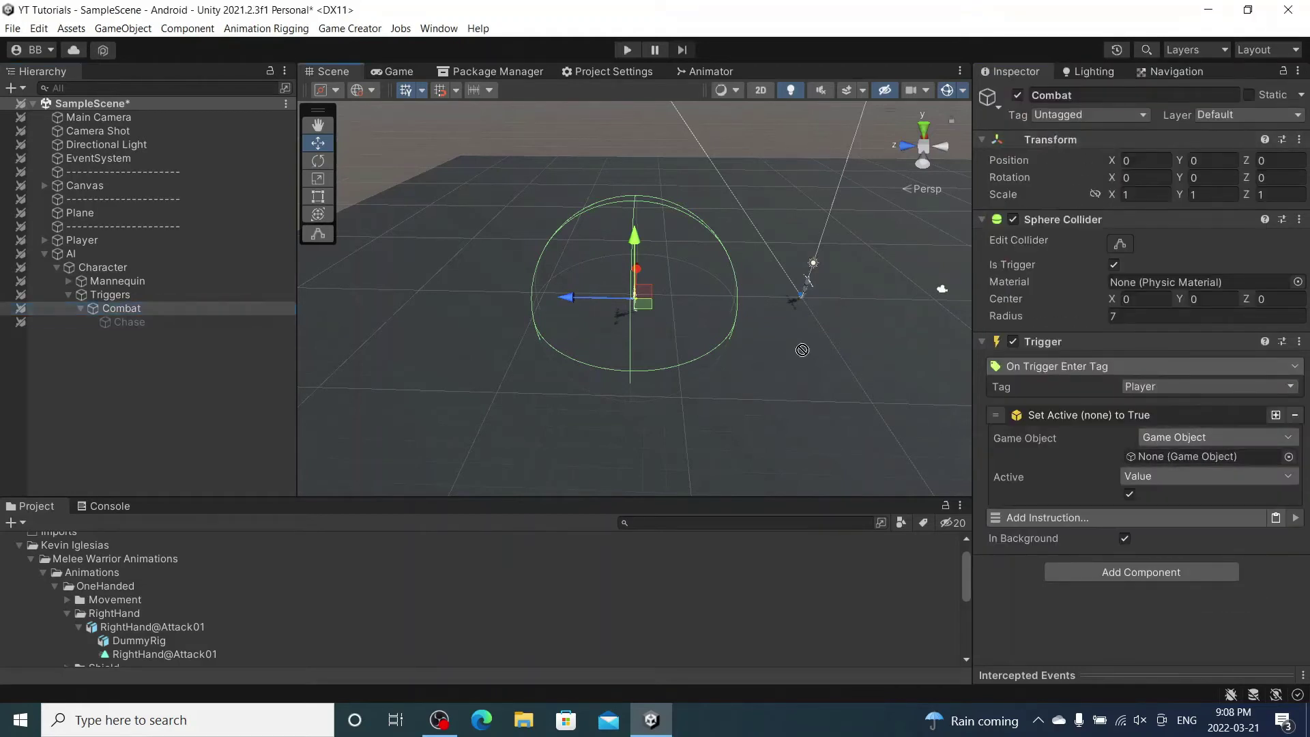
pyautogui.moveTo(1158, 447); pyautogui.dragTo(1158, 451)
pyautogui.click(1140, 416)
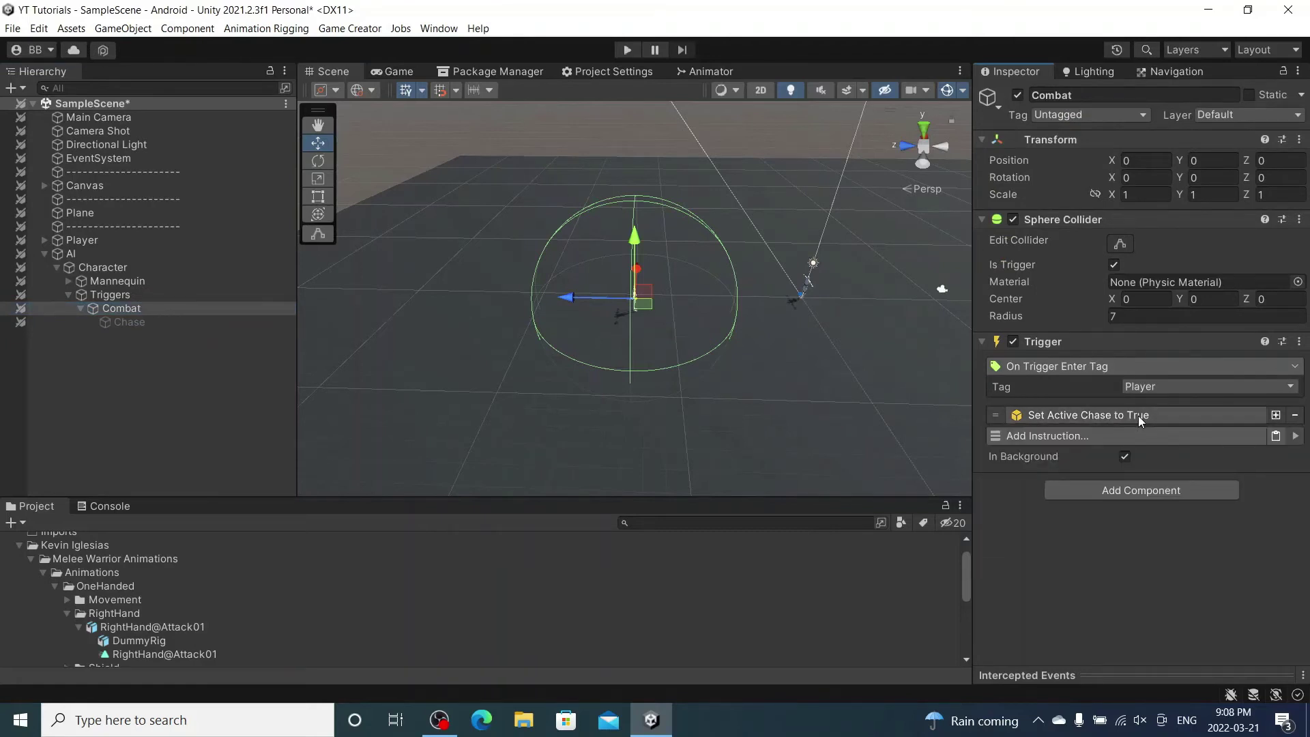
# Step: Duplicate Combat's Trigger and set the copy to On Trigger Exit Tag with tag Player
pyautogui.click(1298, 341)
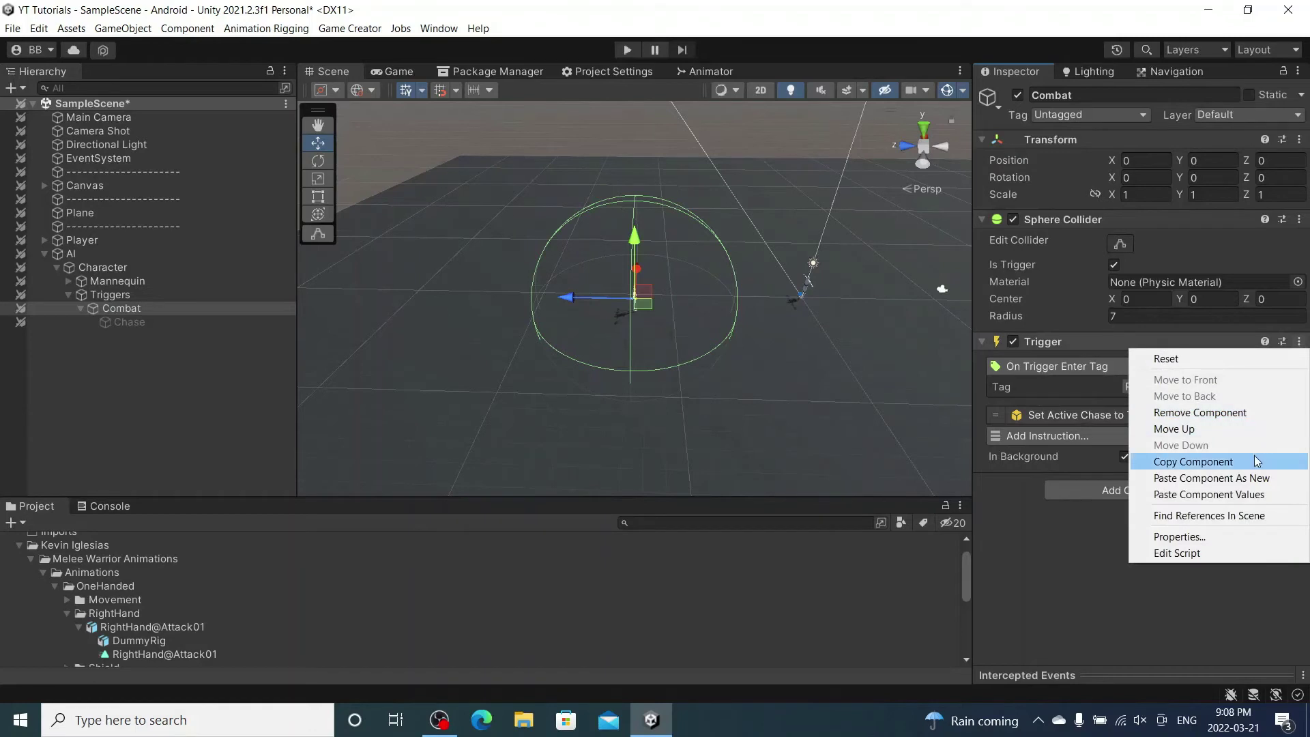
pyautogui.click(1252, 461)
pyautogui.click(1298, 342)
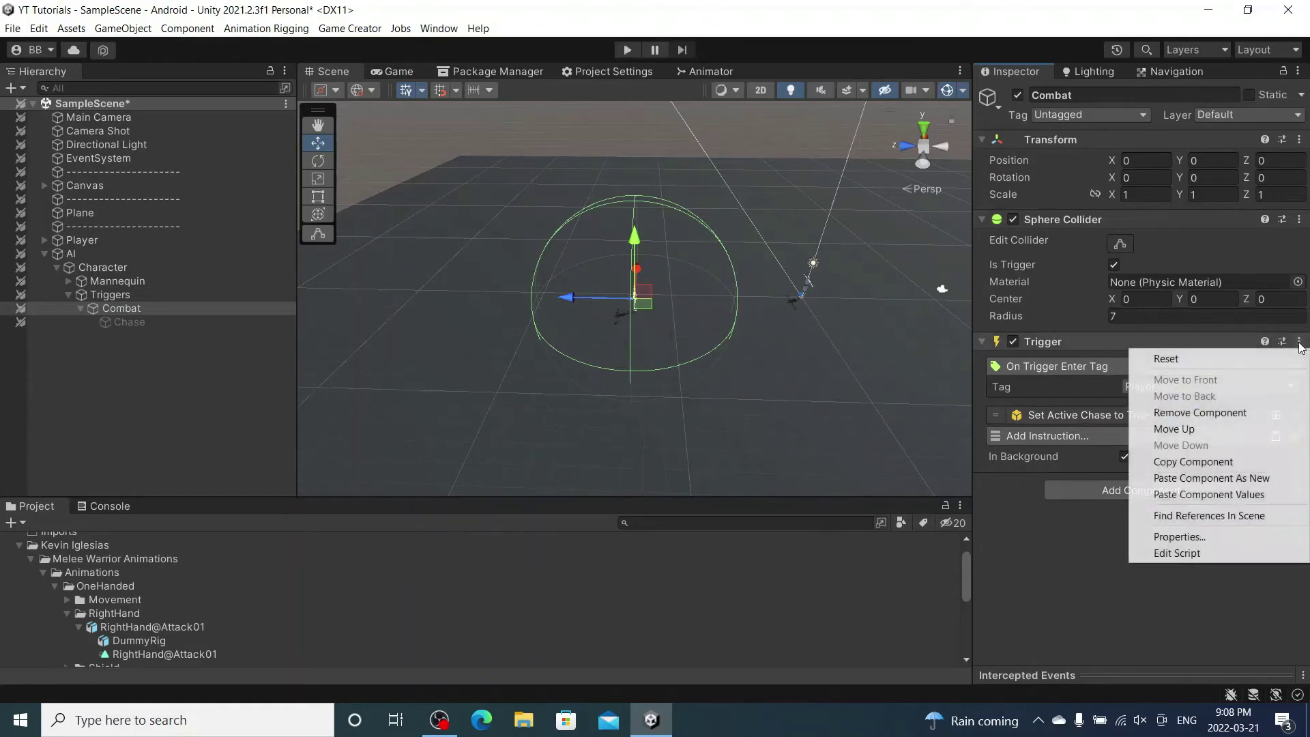
pyautogui.click(1229, 478)
pyautogui.click(1176, 509)
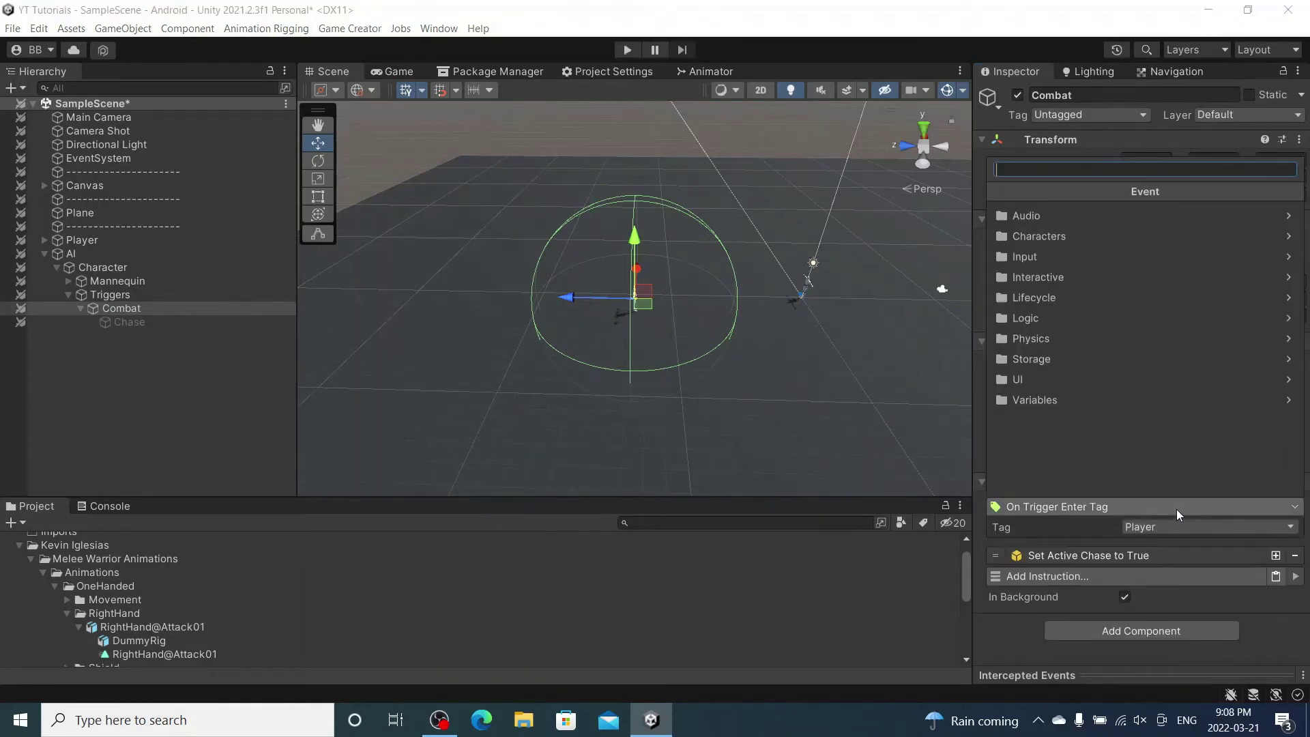
pyautogui.write('exit')
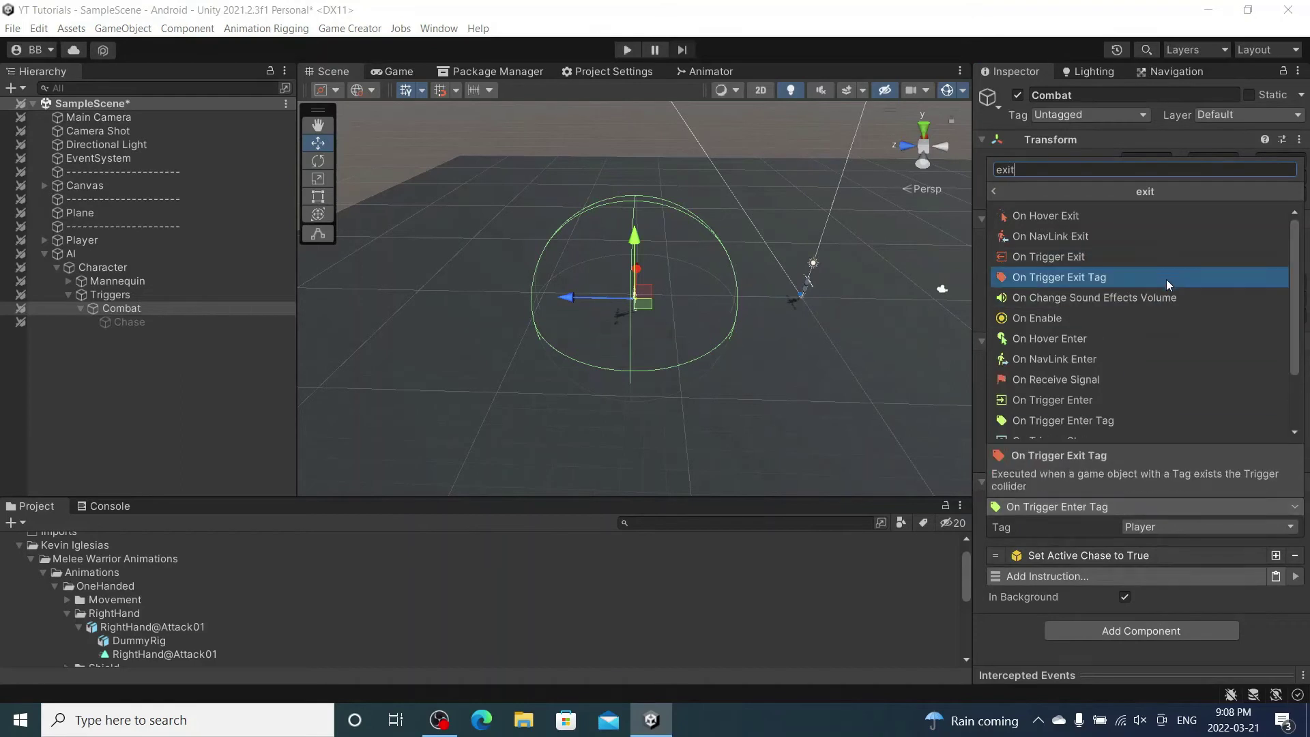
pyautogui.click(1164, 277)
pyautogui.click(1207, 527)
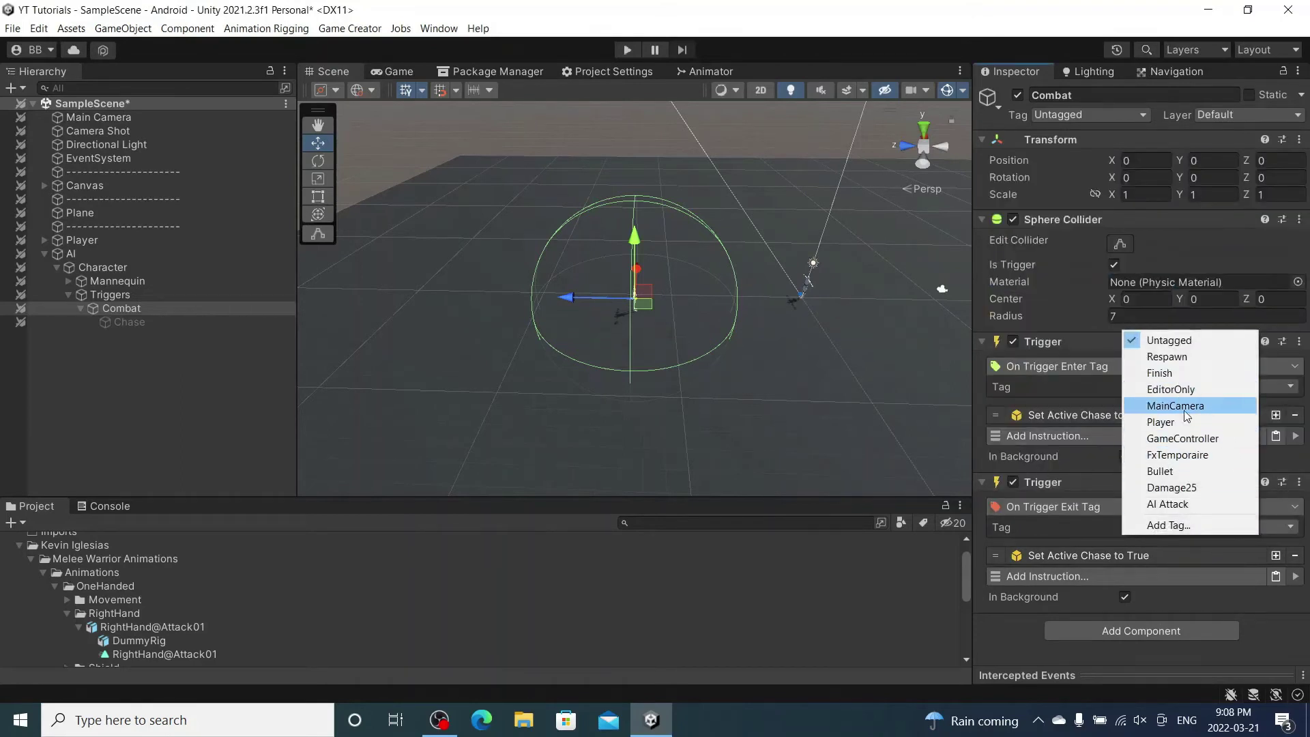
pyautogui.click(1161, 421)
# Step: Set the exit trigger's Set Active instruction to deactivate Chase
pyautogui.click(1164, 543)
pyautogui.scroll(-2, 1157, 546)
pyautogui.click(1129, 567)
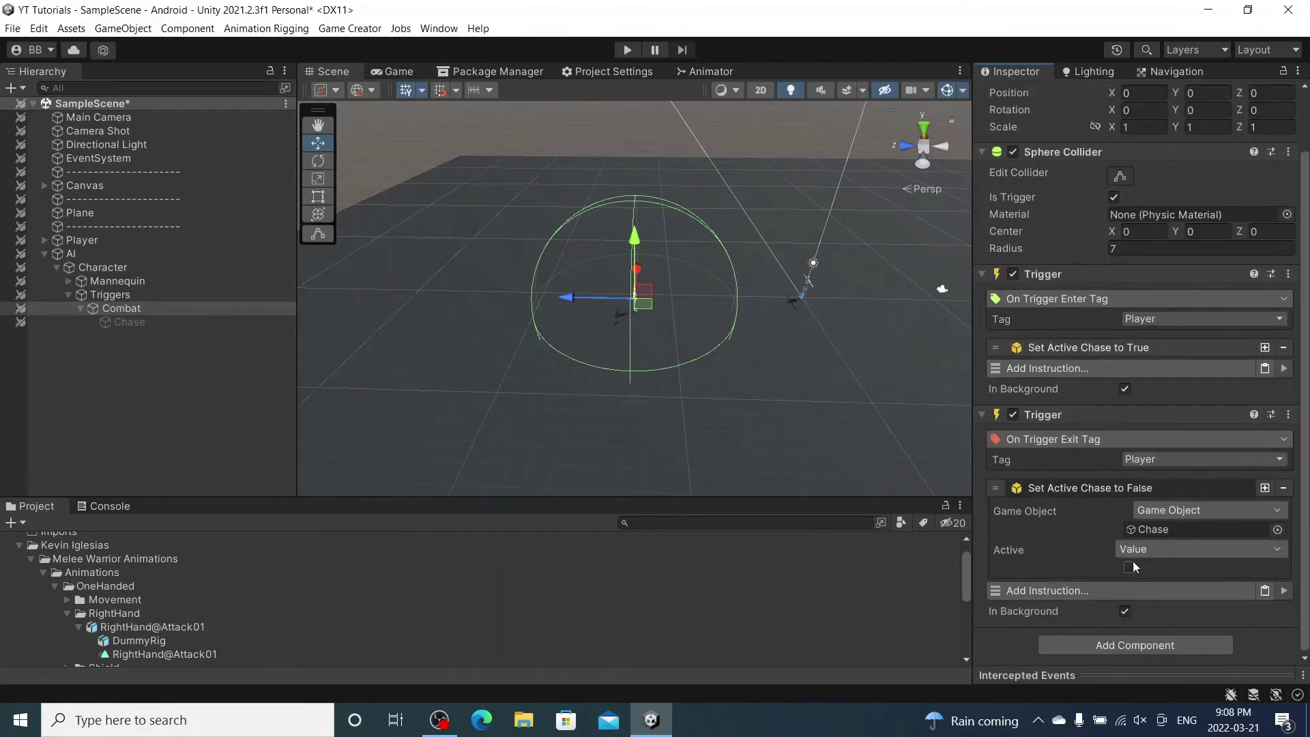
pyautogui.click(1146, 488)
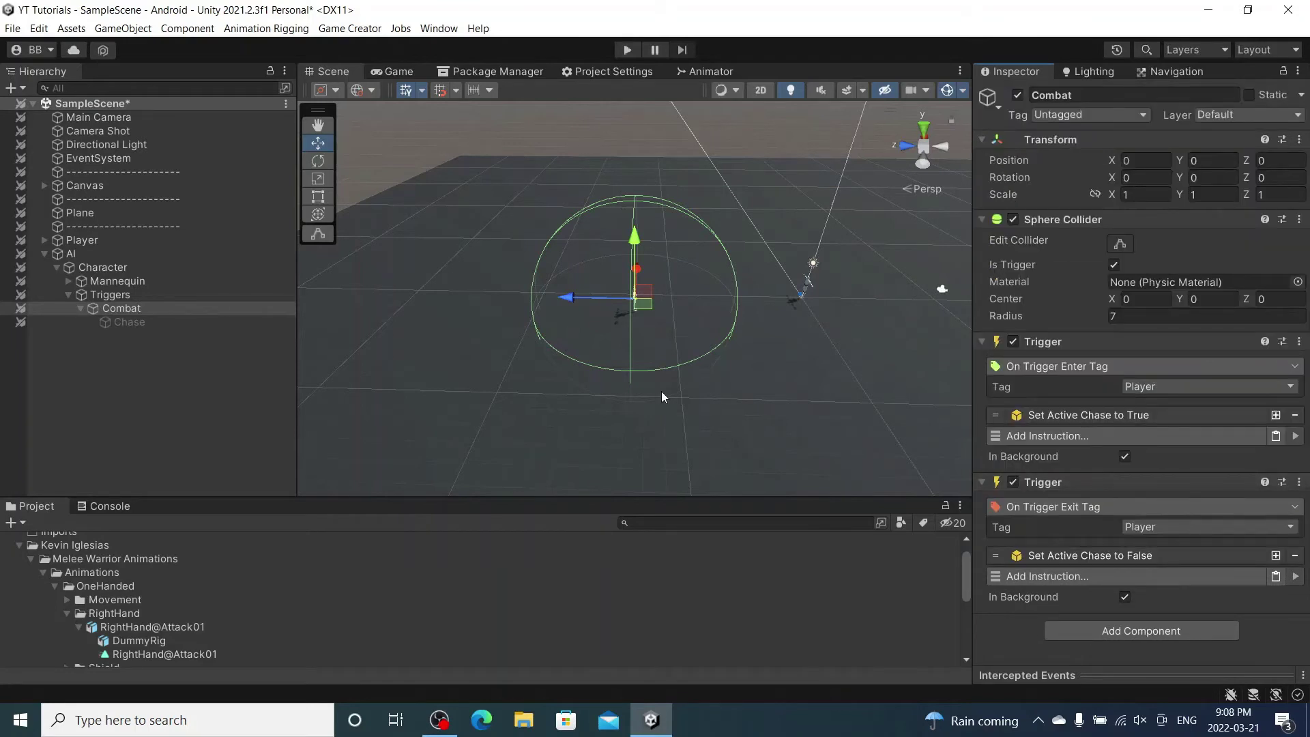
# Step: Add a Trigger component to Chase that fires On Enable
pyautogui.click(210, 325)
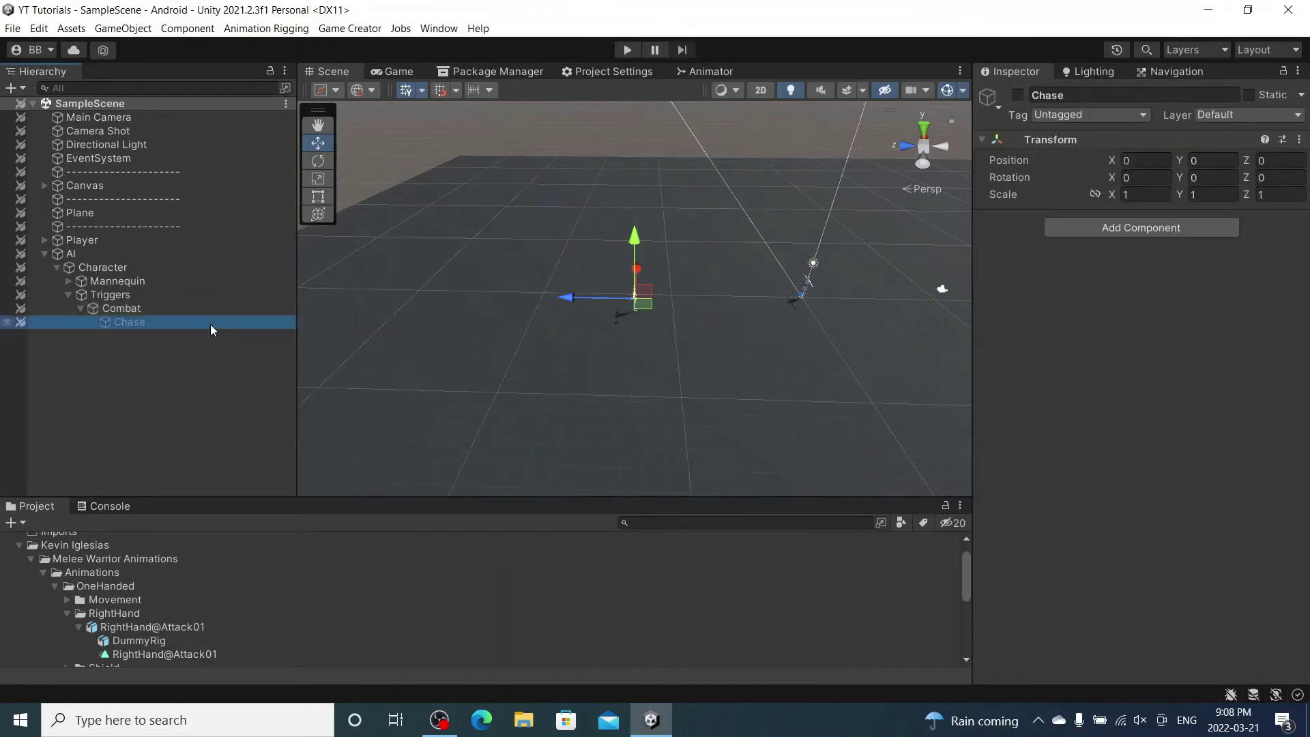
pyautogui.click(1090, 228)
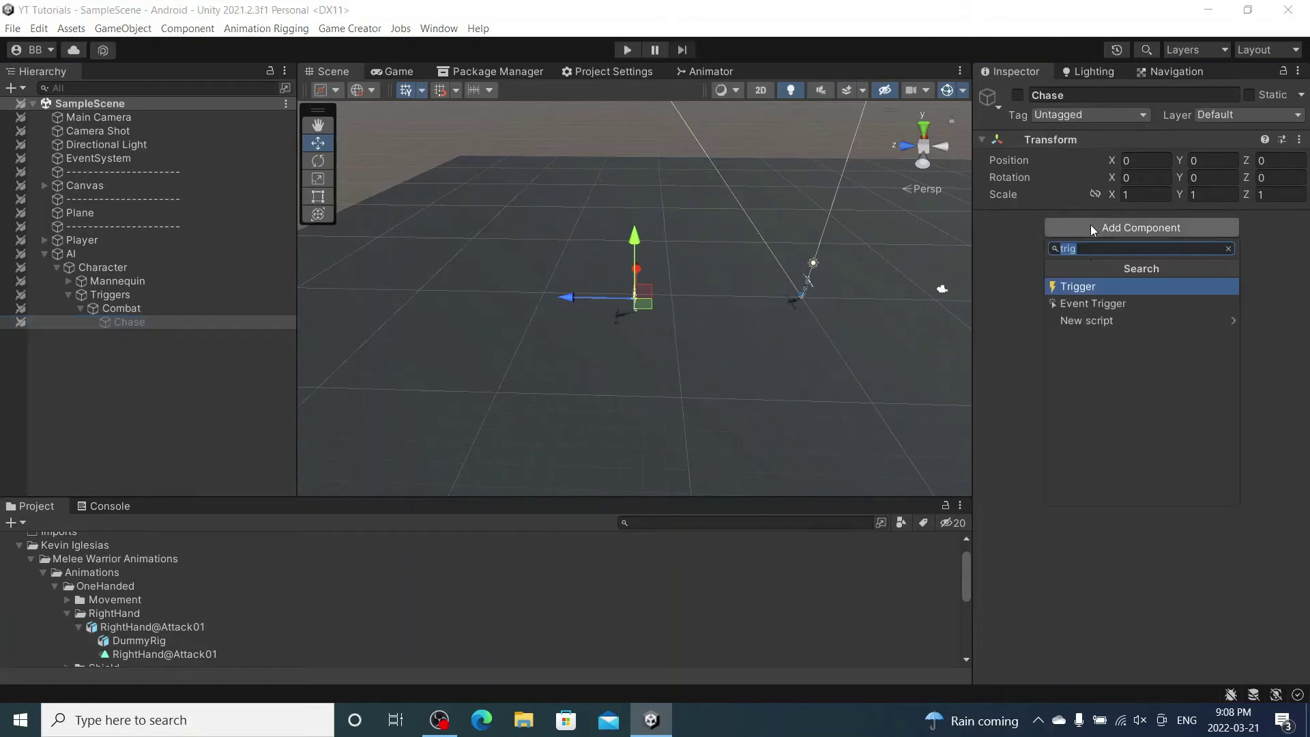
pyautogui.click(1092, 287)
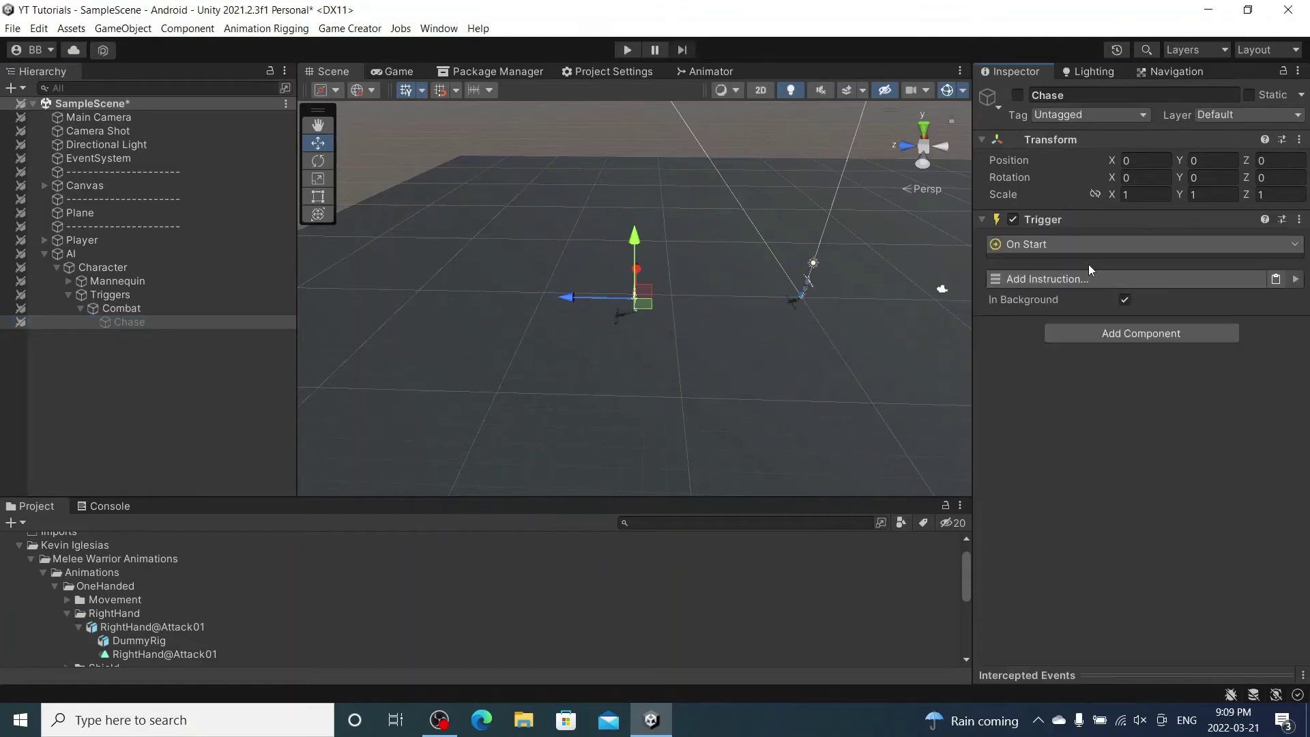
pyautogui.click(1088, 248)
pyautogui.write('ena')
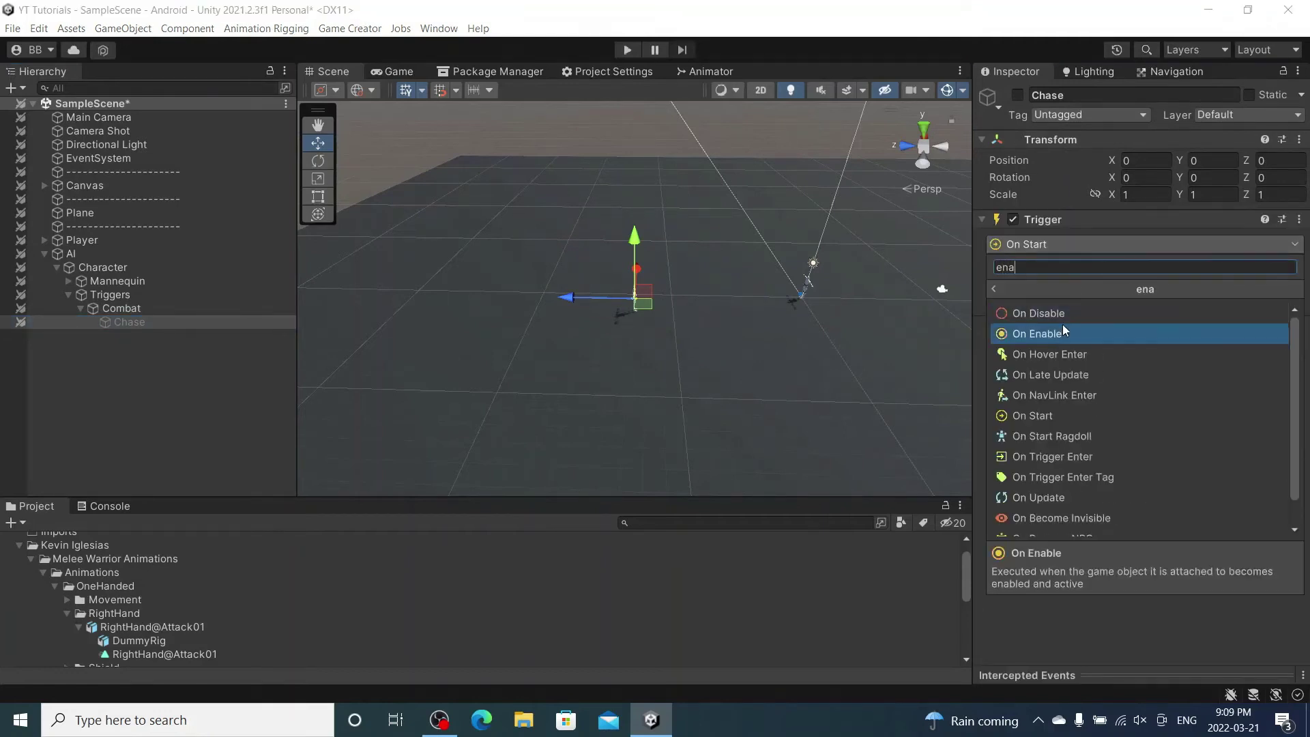
pyautogui.click(1062, 328)
# Step: Add a Move Character To instruction with Character as the character to move
pyautogui.click(1069, 284)
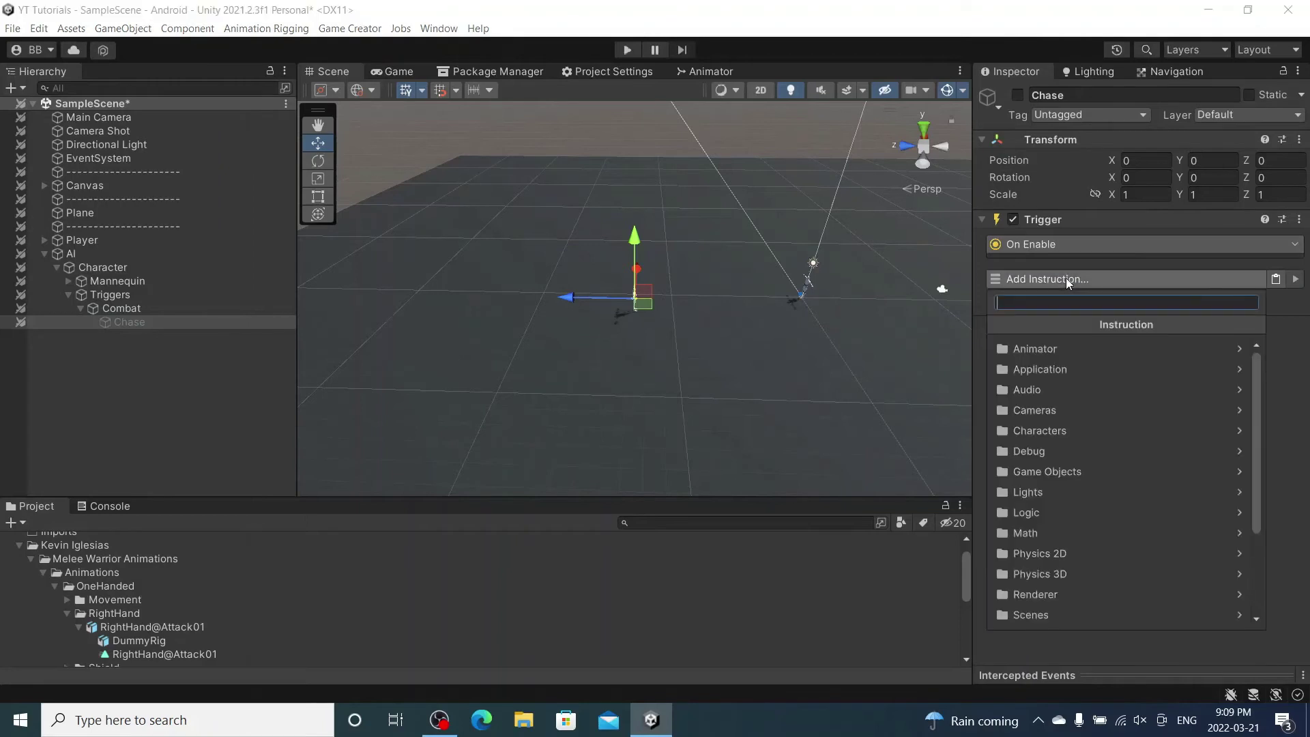
pyautogui.write('move')
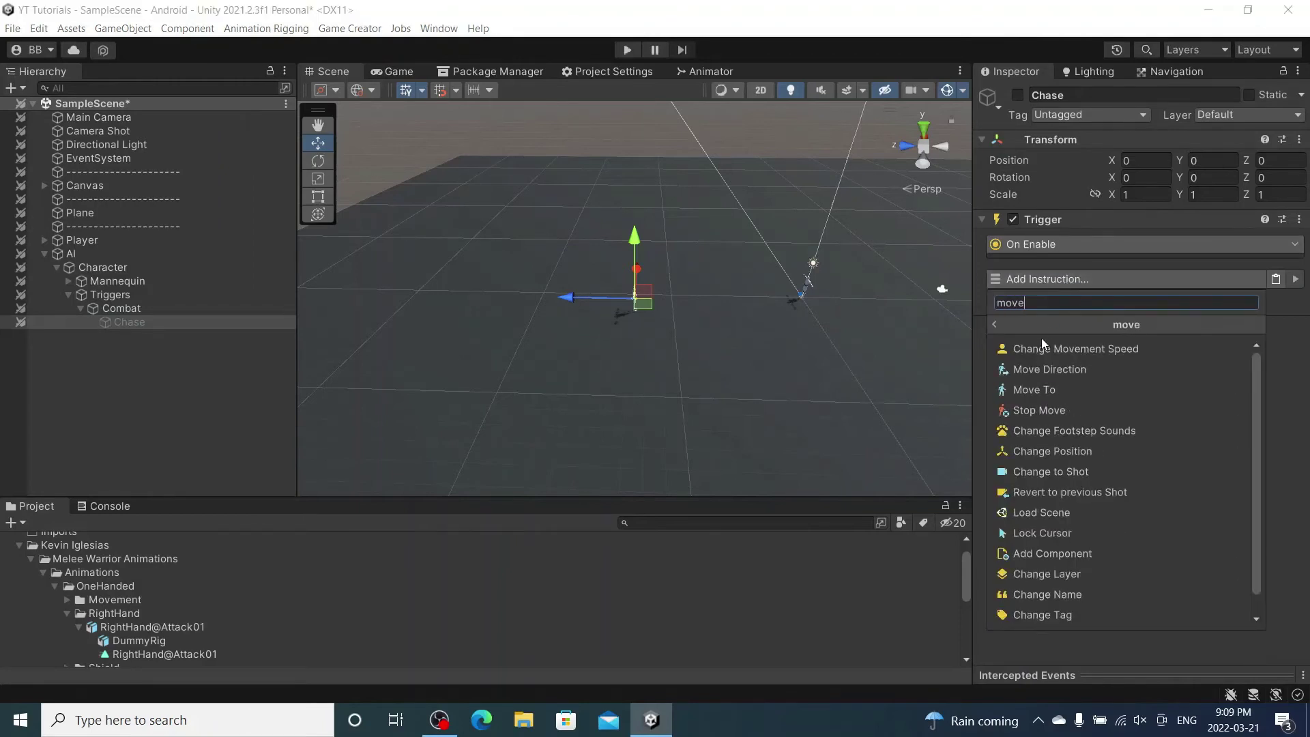
pyautogui.click(1036, 387)
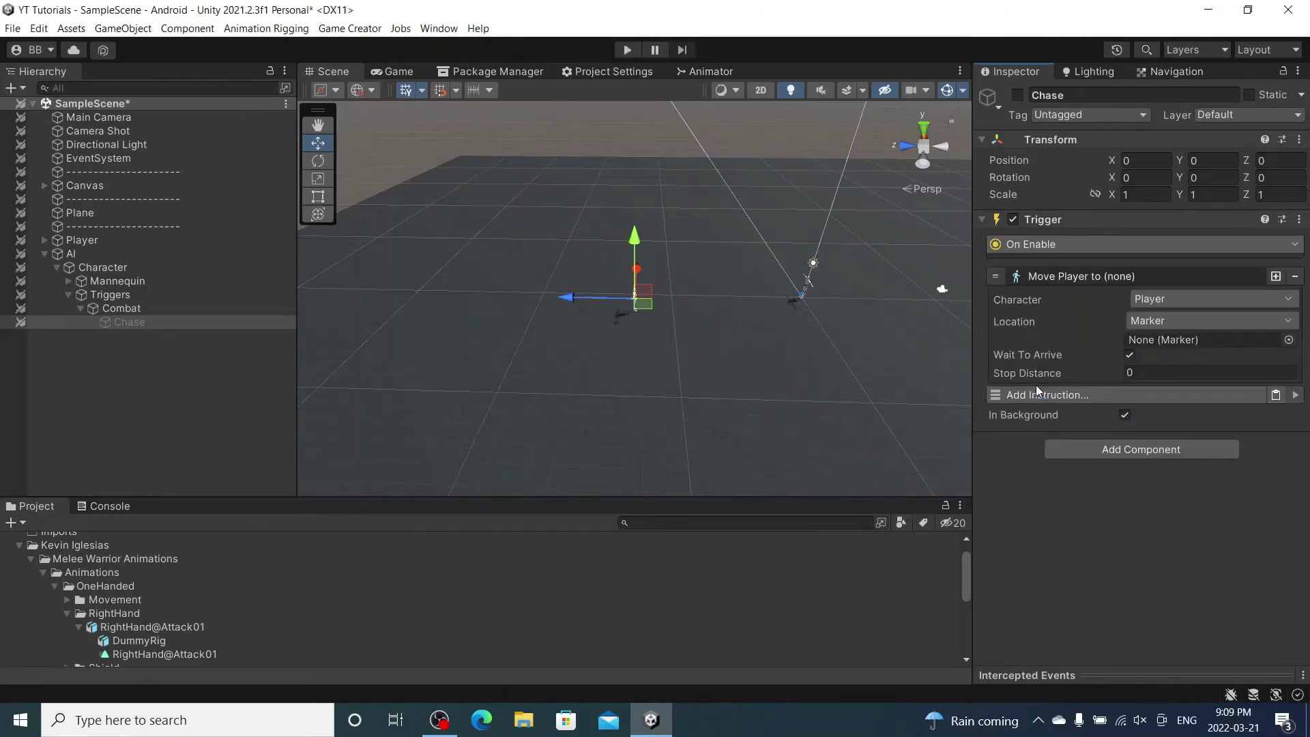
pyautogui.click(1161, 296)
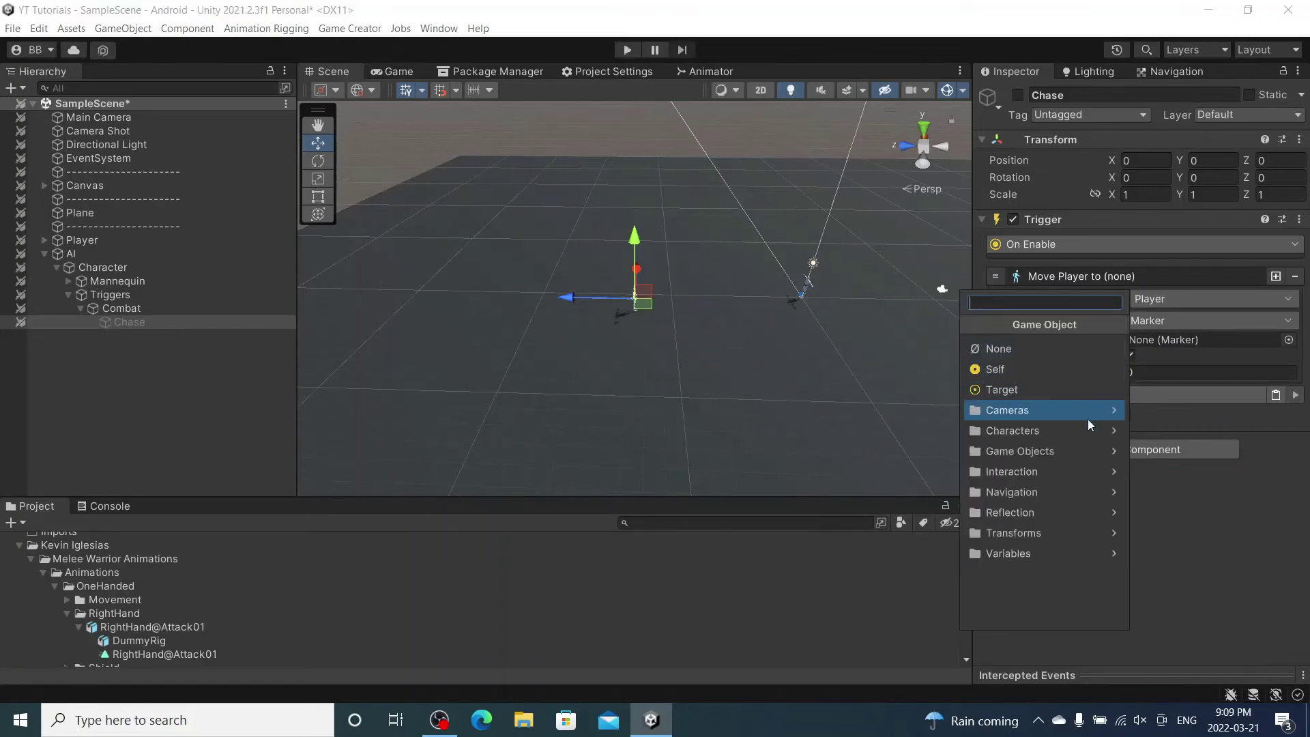
pyautogui.click(1087, 425)
pyautogui.click(1055, 348)
pyautogui.click(1289, 323)
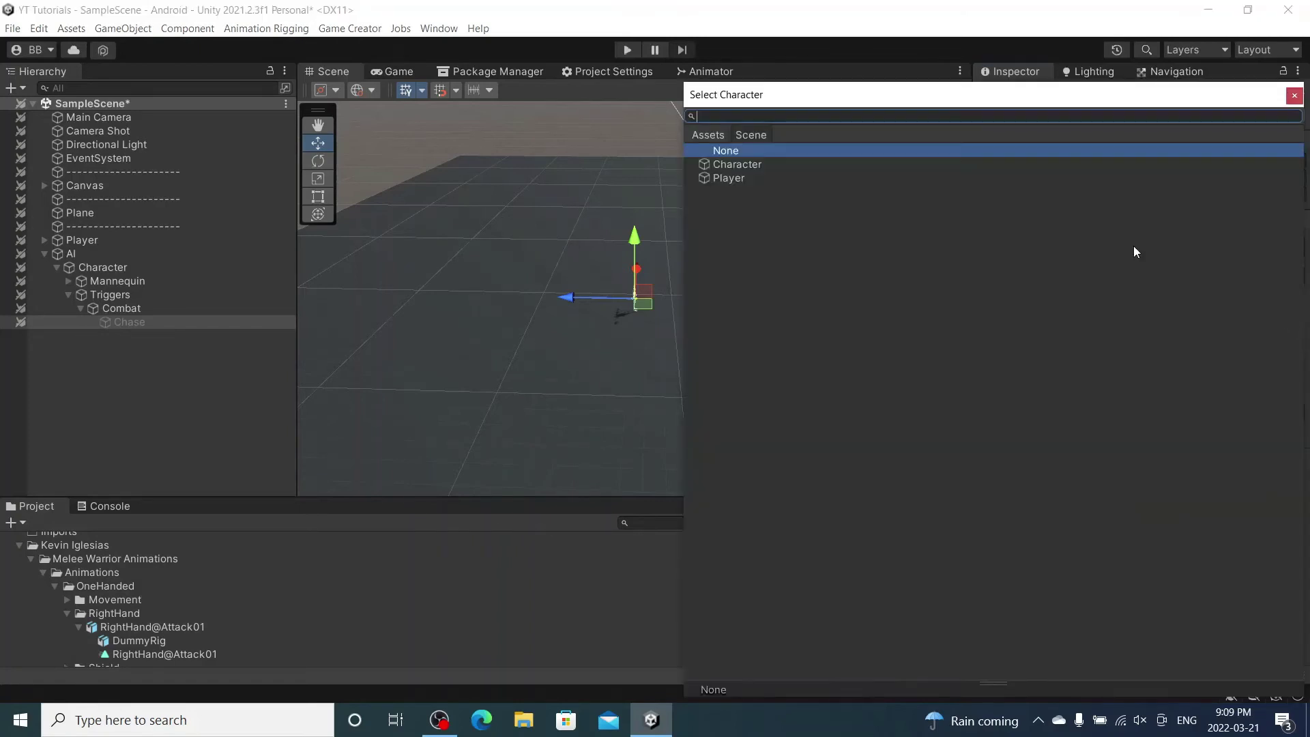
pyautogui.doubleClick(788, 163)
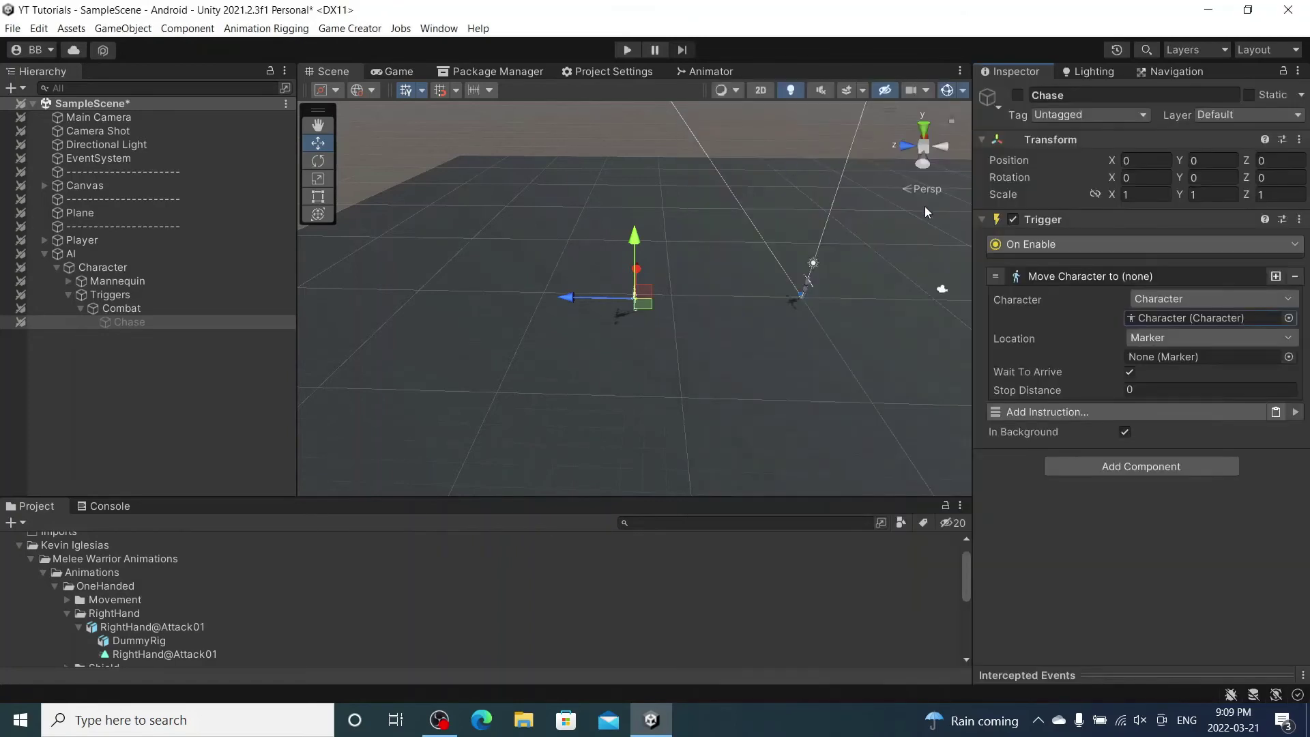
# Step: Set the move destination to the Player with a stop distance of 1.5
pyautogui.click(1203, 334)
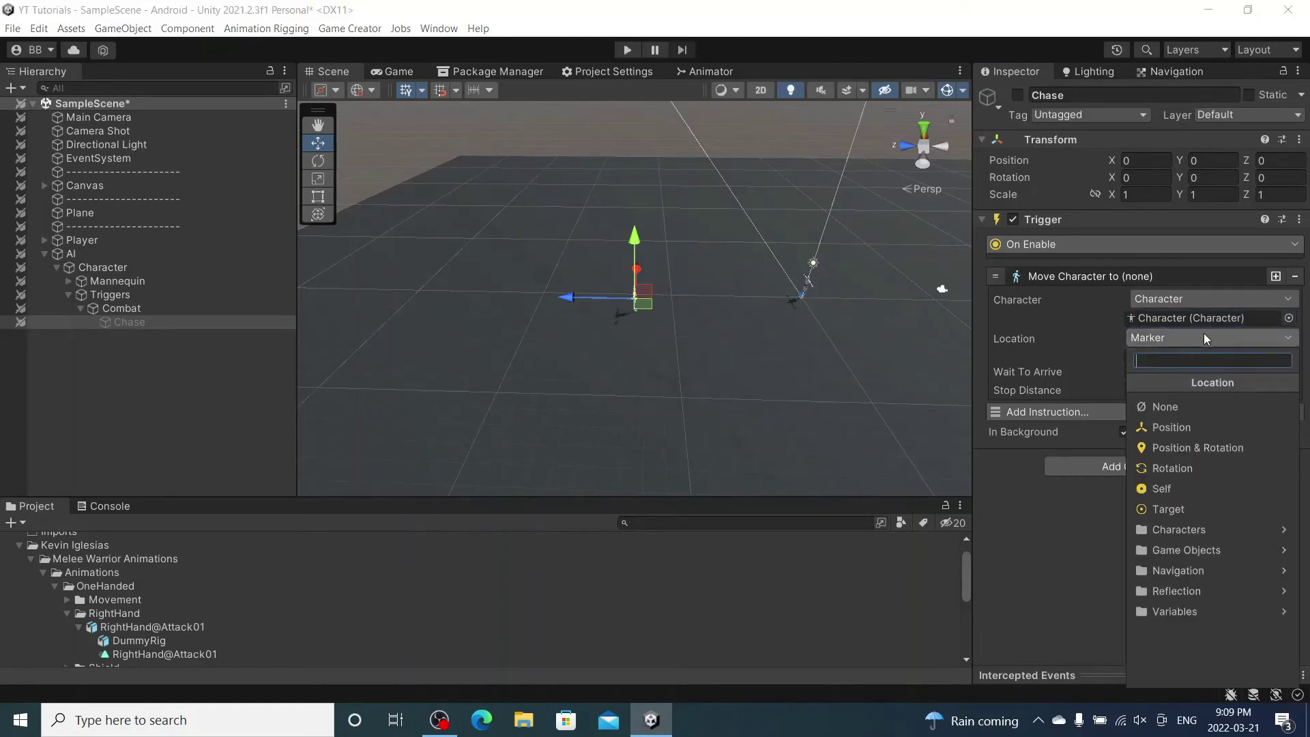
pyautogui.click(1201, 529)
pyautogui.click(1180, 468)
pyautogui.click(1143, 389)
pyautogui.write('1.5')
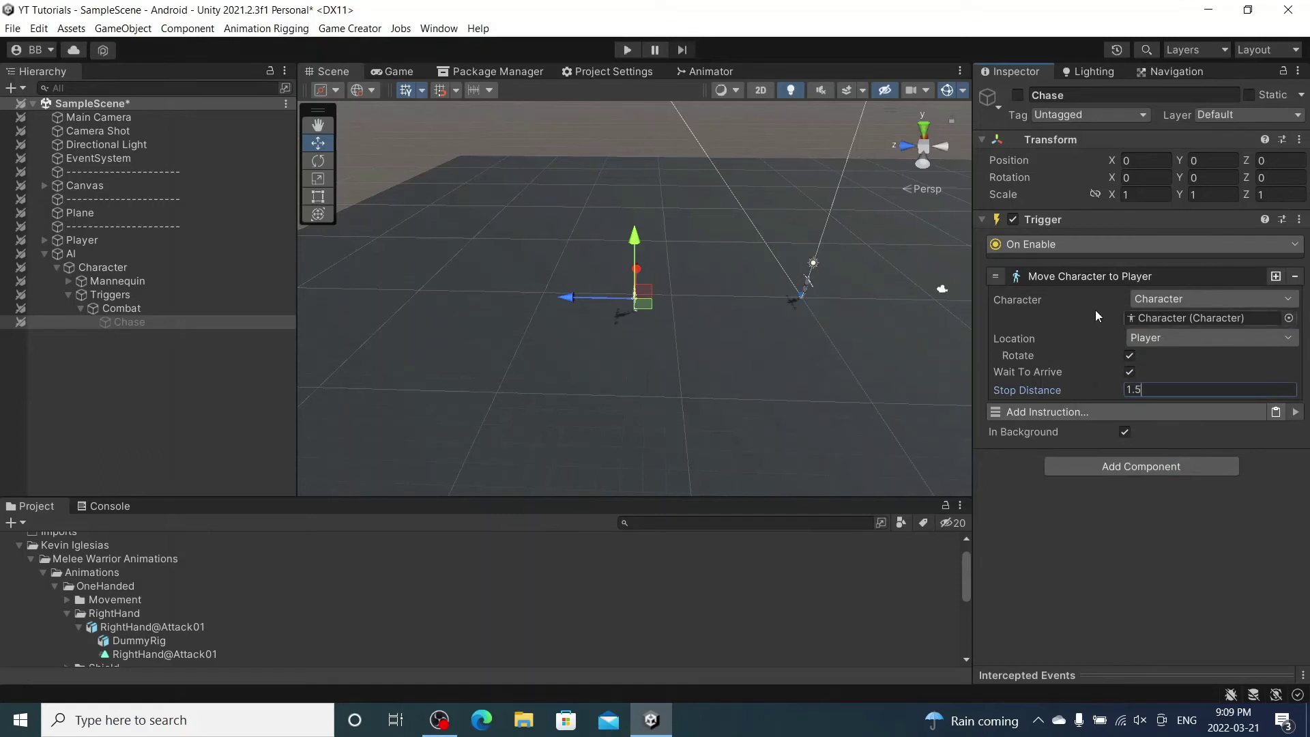
pyautogui.click(1096, 280)
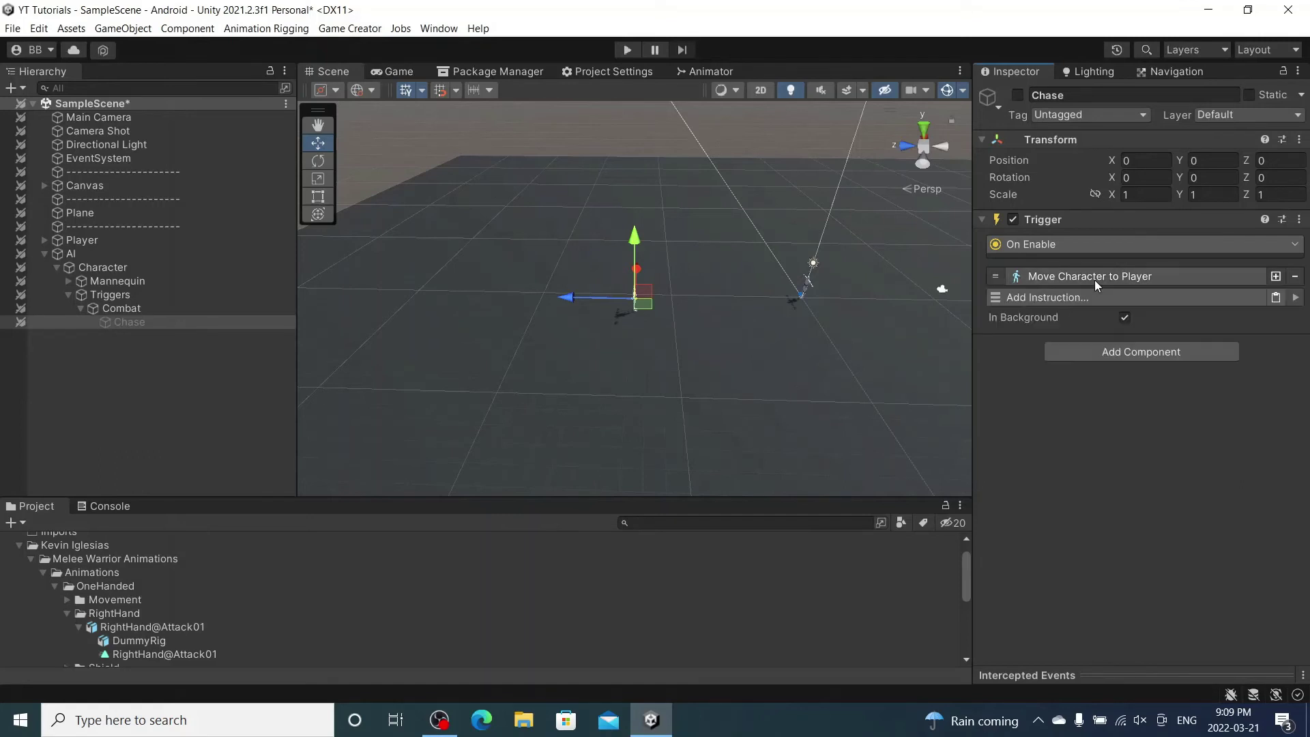
pyautogui.click(1299, 220)
# Step: Paste a copy of Chase's Trigger as a second one firing On Disable
pyautogui.click(1255, 340)
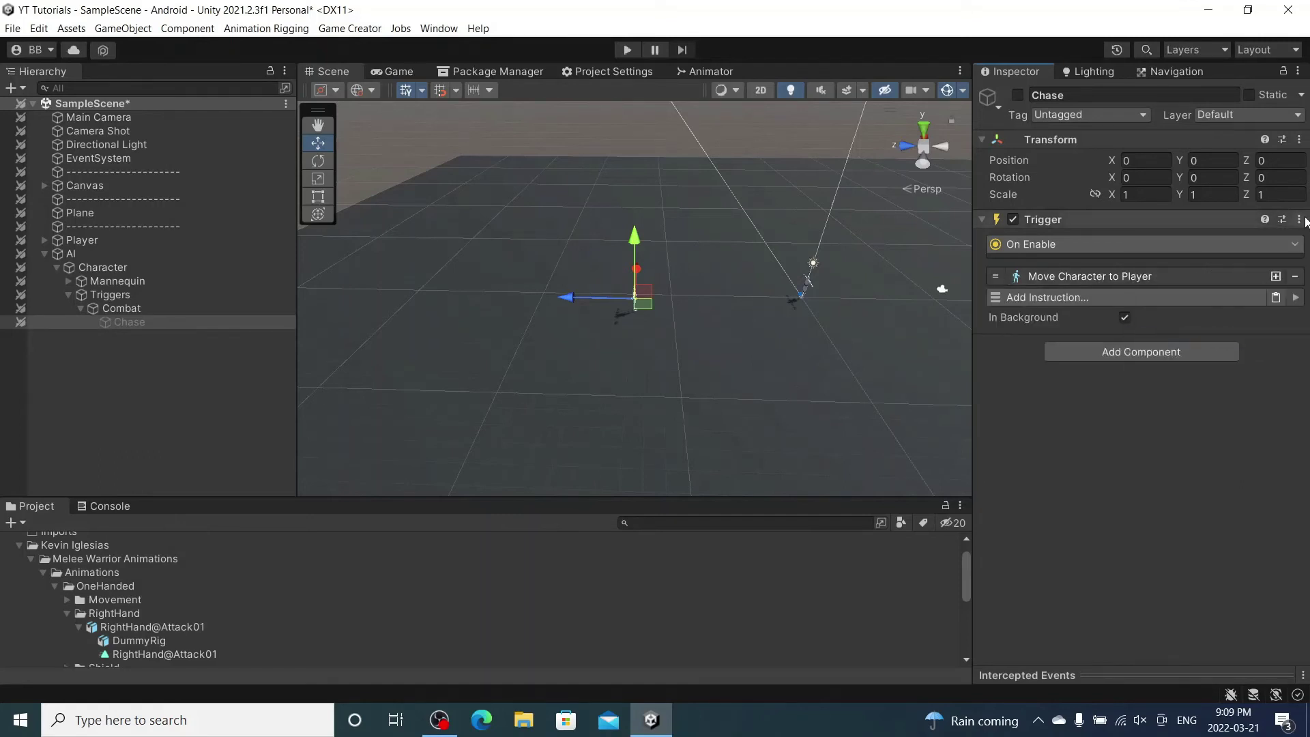
pyautogui.click(1299, 220)
pyautogui.click(1254, 356)
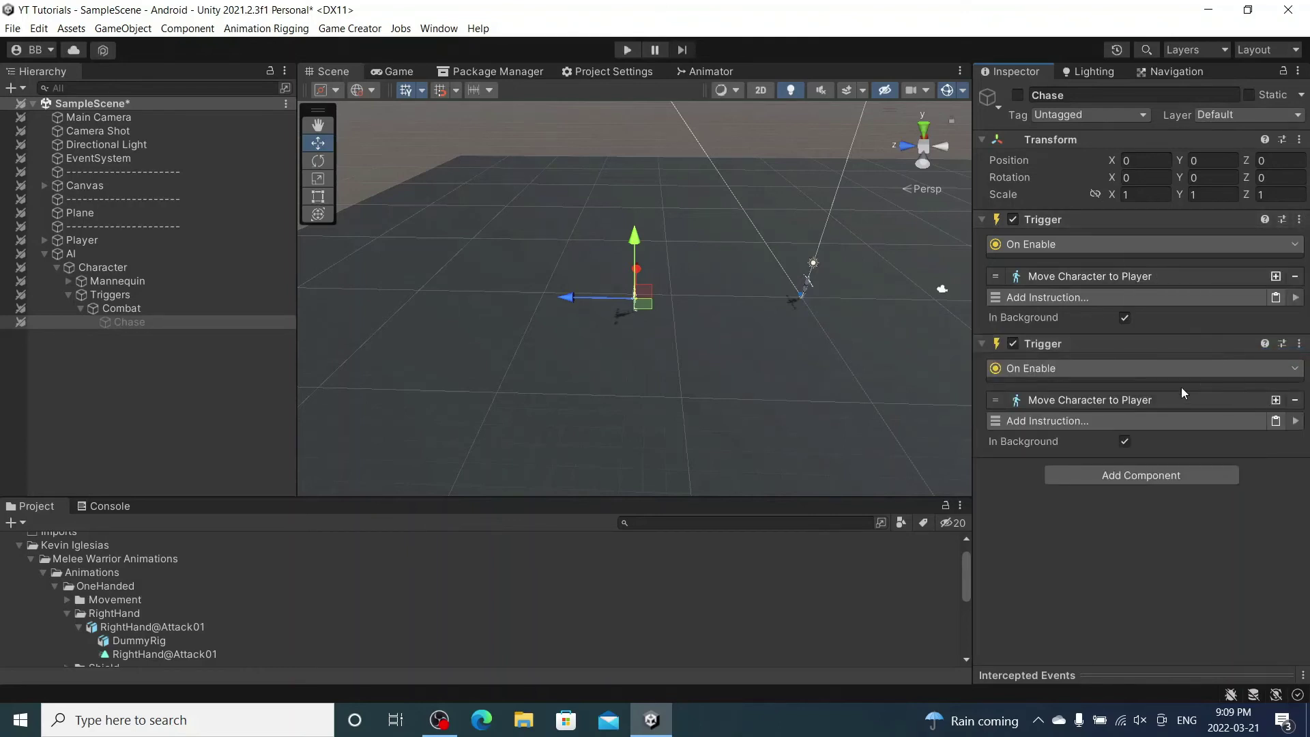
pyautogui.click(1149, 369)
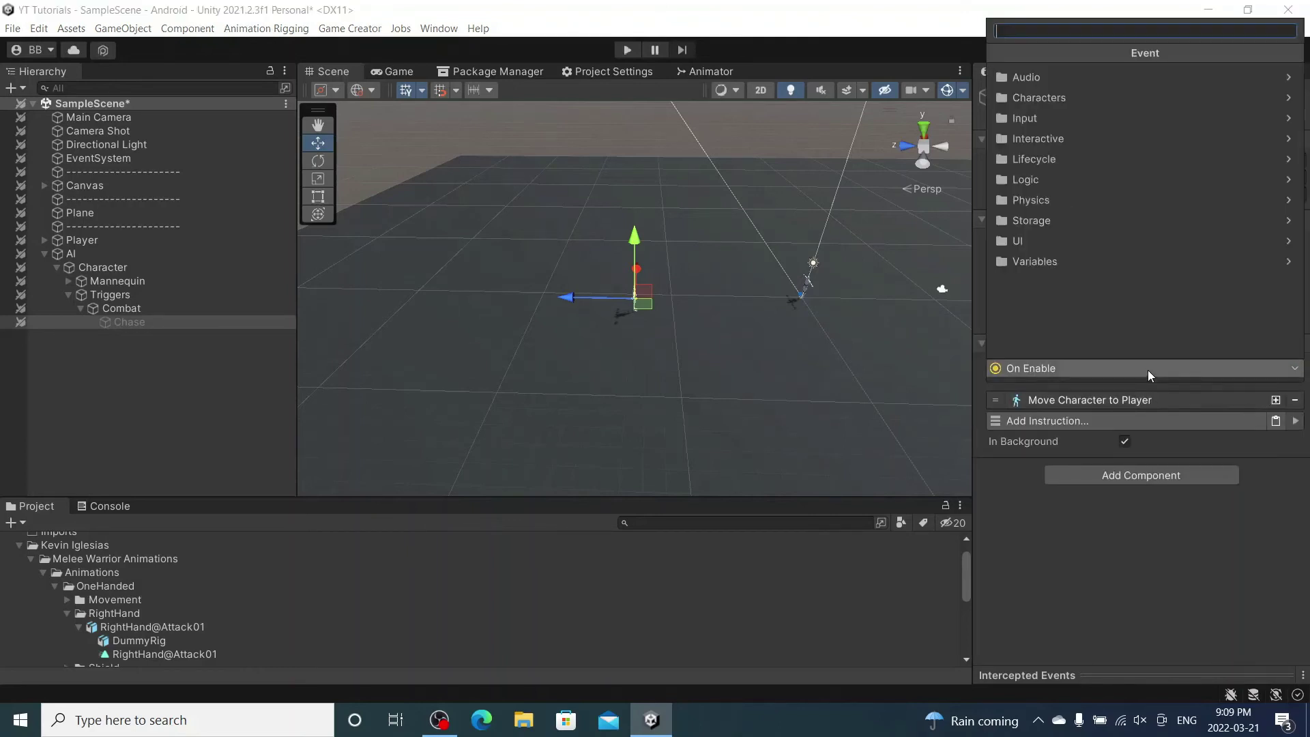
pyautogui.write('disable')
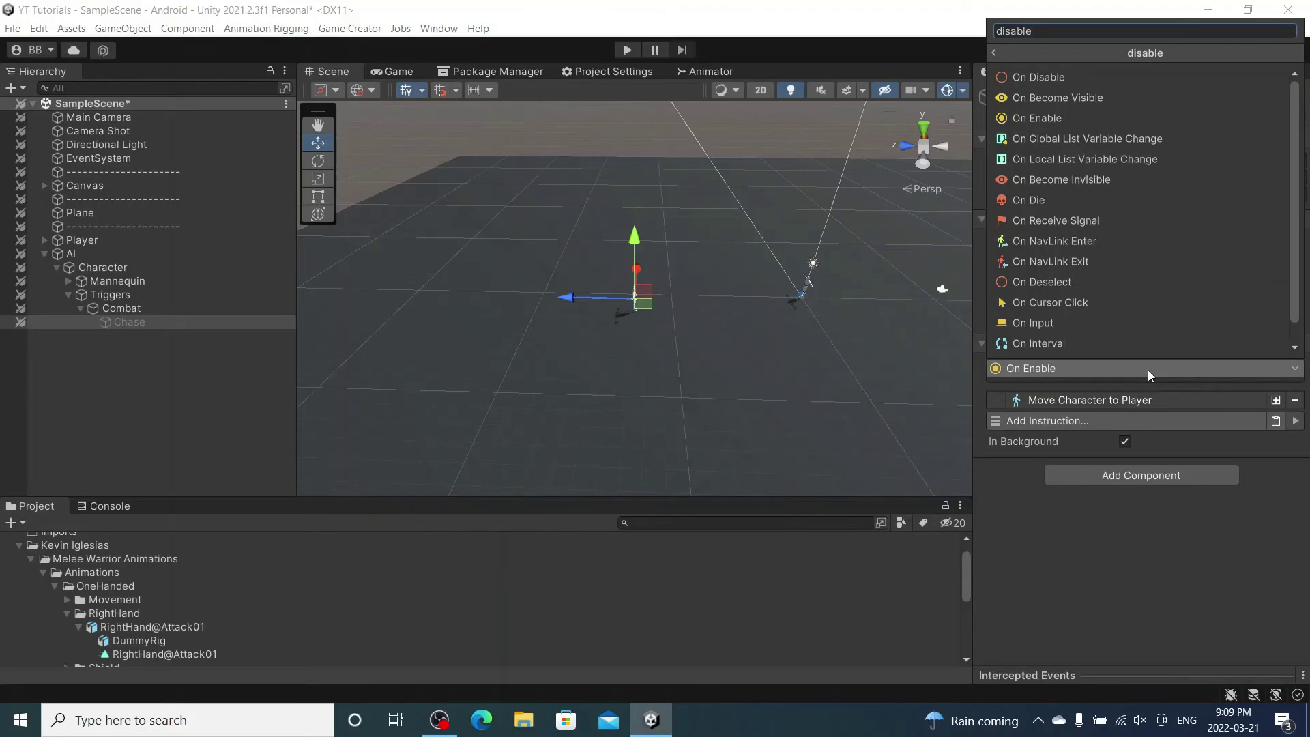
pyautogui.click(1039, 77)
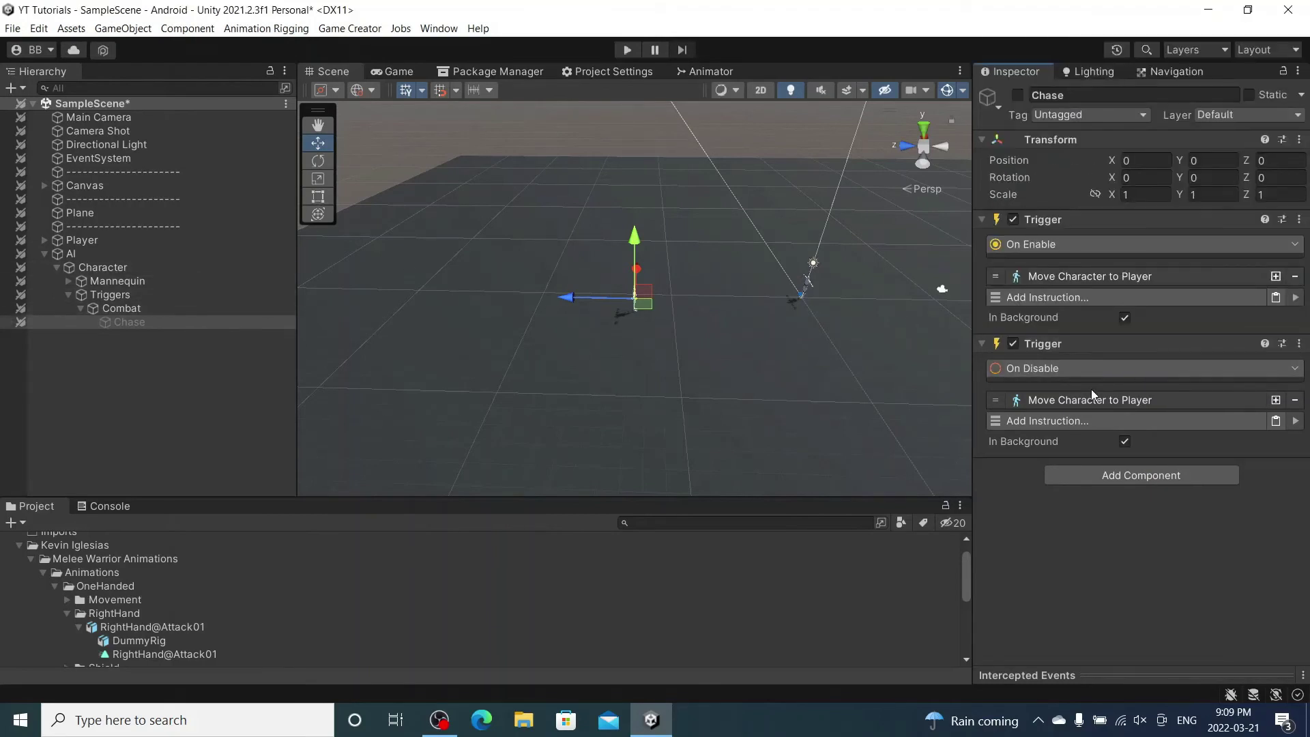
# Step: Set the second move instruction's destination to the AI game object, then select Combat
pyautogui.click(1114, 403)
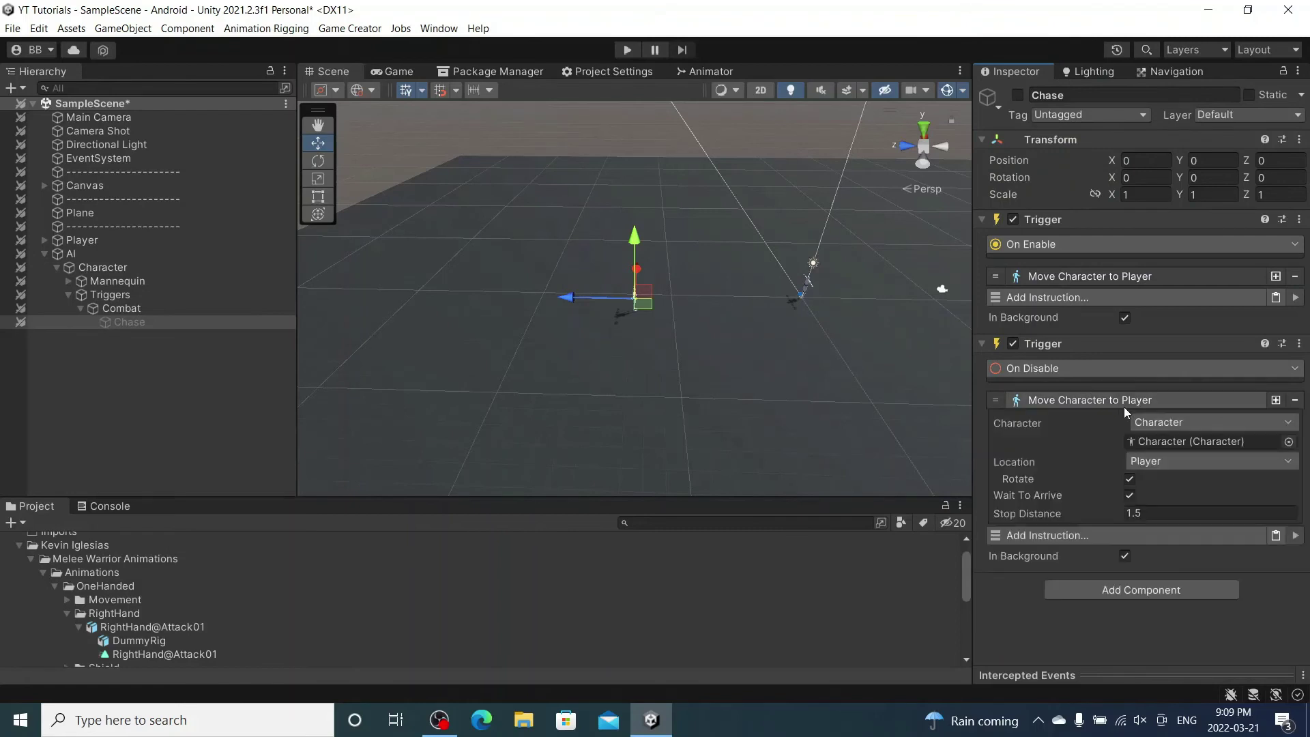
pyautogui.moveTo(81, 259); pyautogui.dragTo(783, 306)
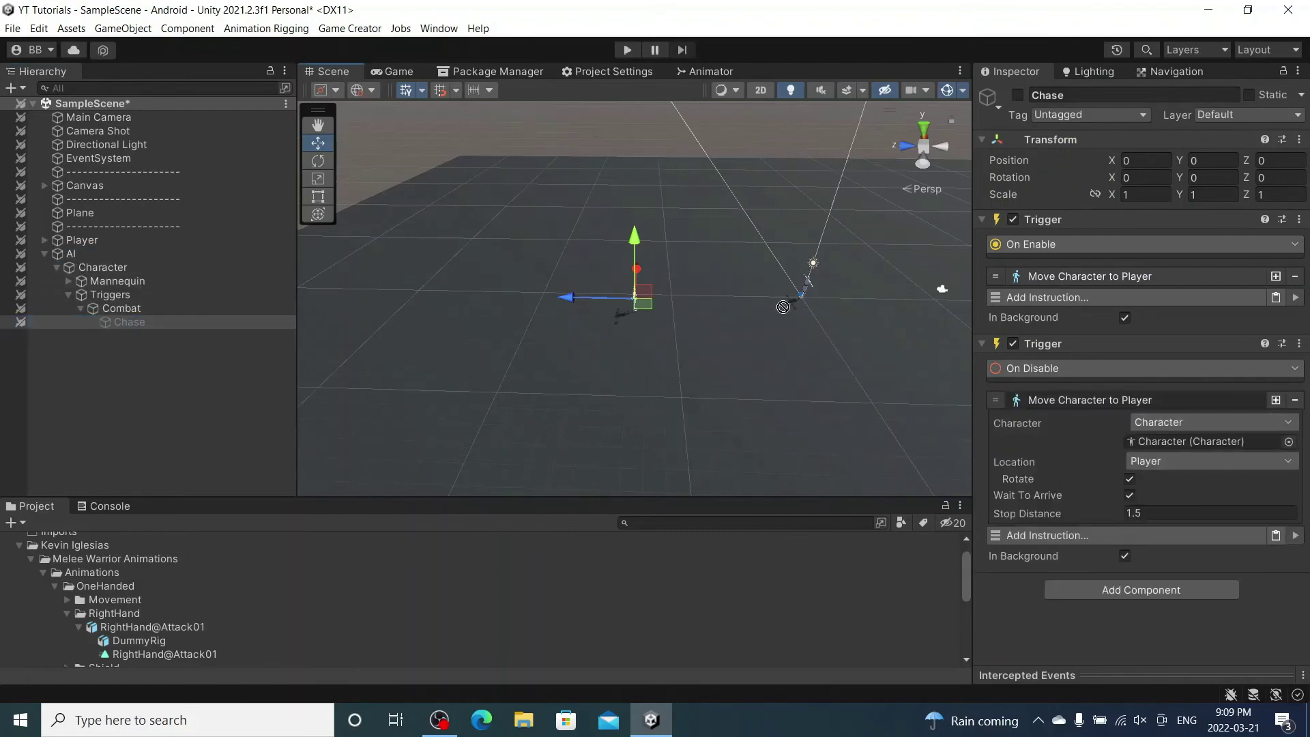
pyautogui.click(1206, 464)
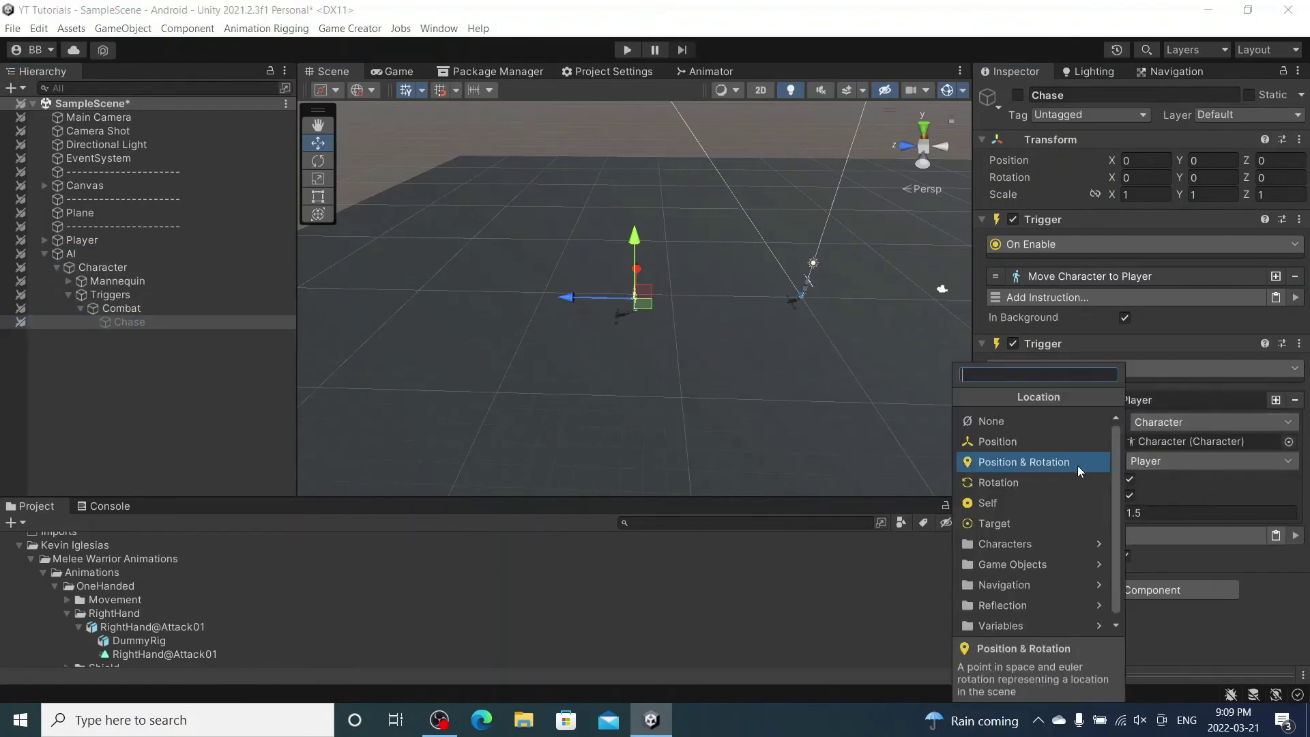
pyautogui.click(1051, 561)
pyautogui.click(1034, 427)
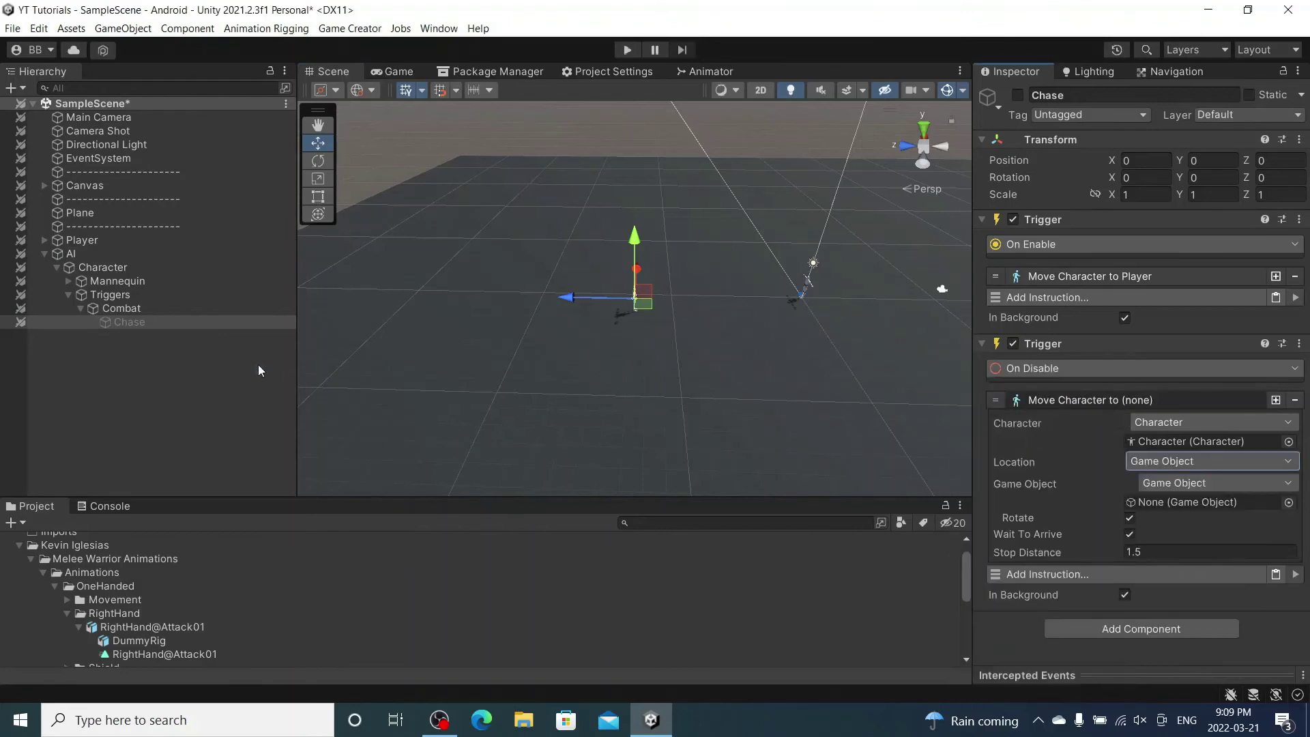
pyautogui.moveTo(71, 253); pyautogui.dragTo(1234, 497)
pyautogui.click(1164, 399)
pyautogui.click(156, 311)
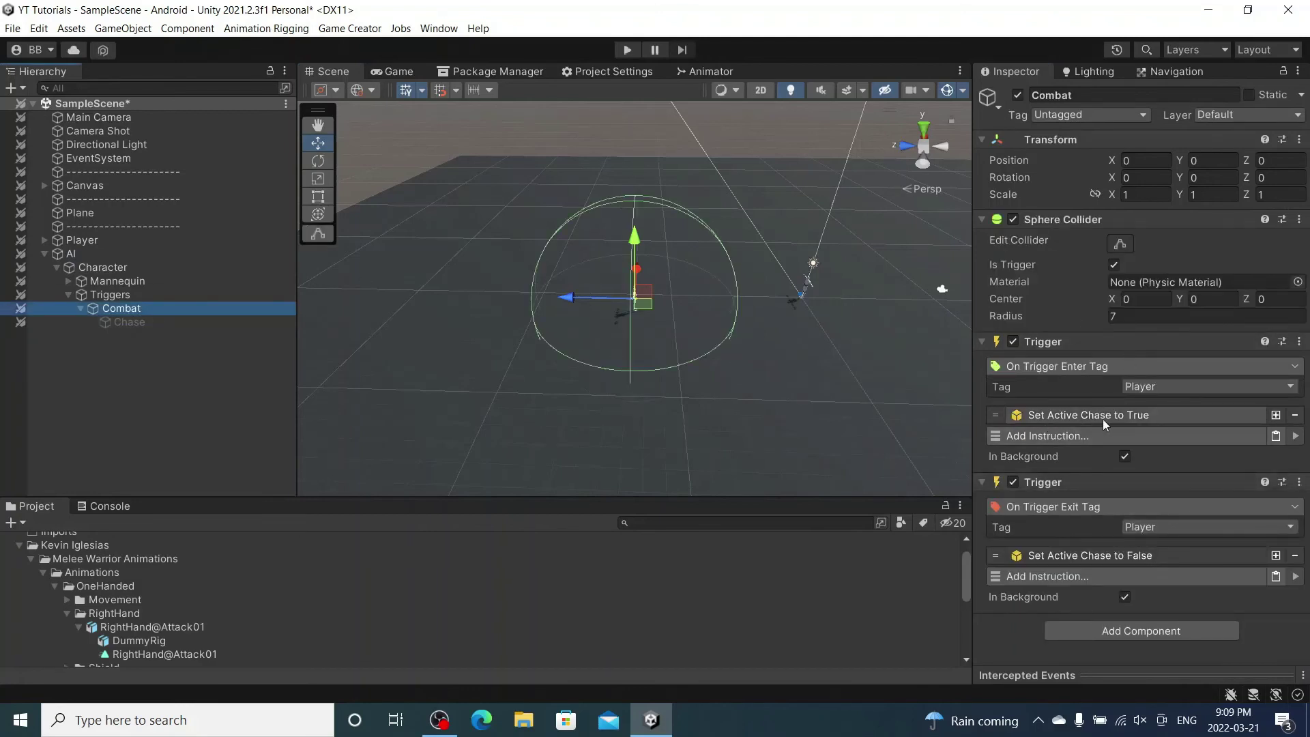
# Step: Review the Combat and Chase triggers, then enter Play mode to test the chase
pyautogui.click(204, 323)
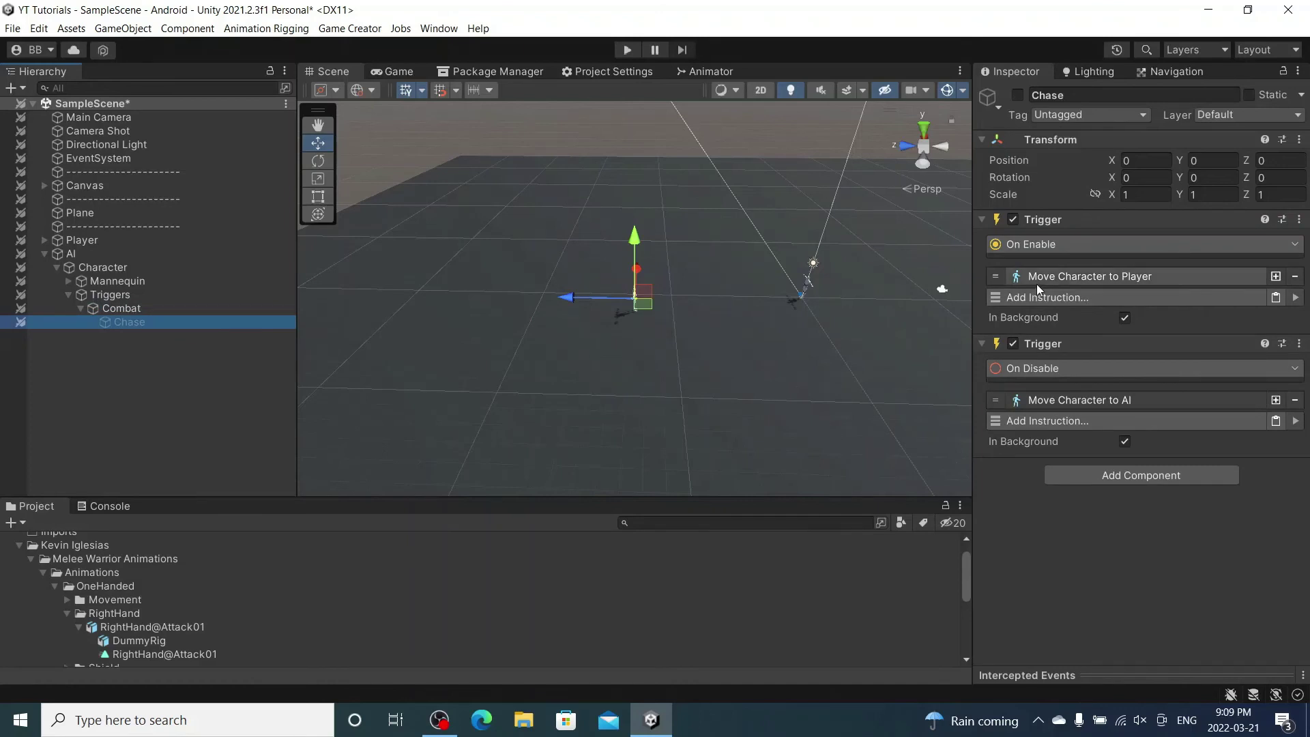
pyautogui.click(202, 308)
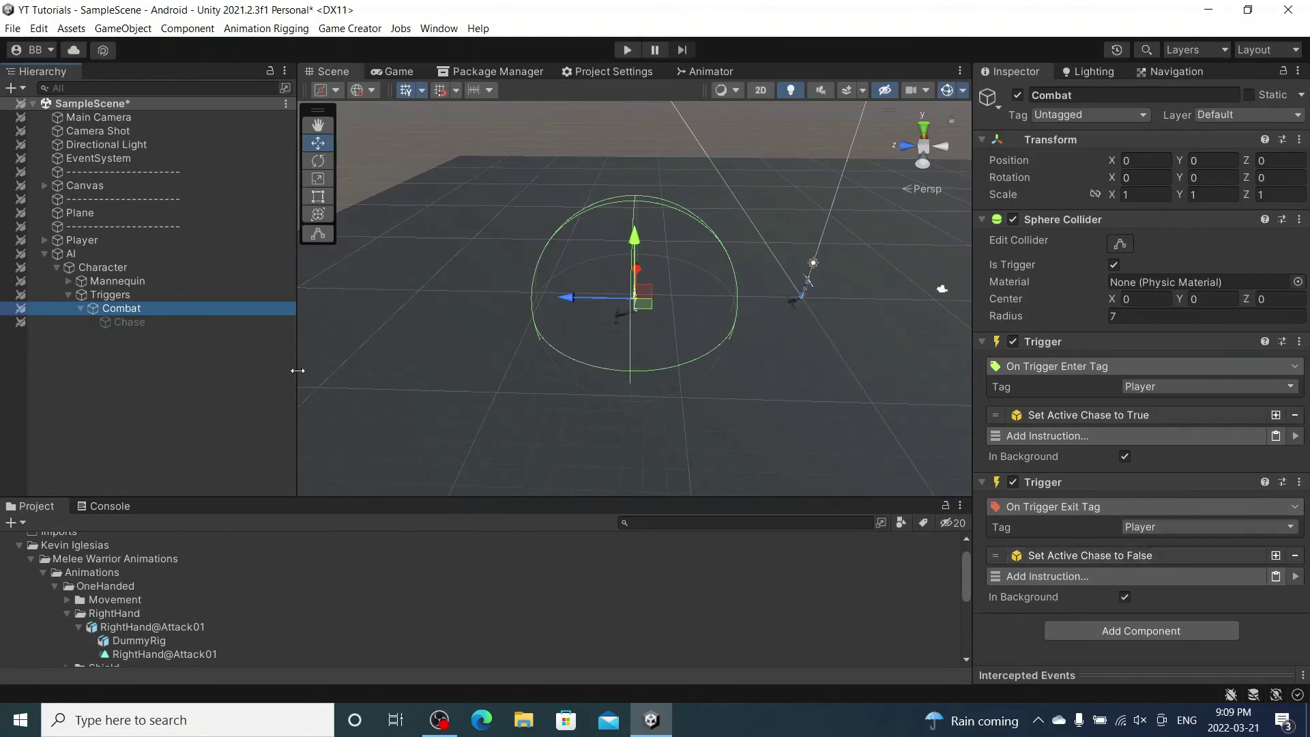
pyautogui.click(109, 322)
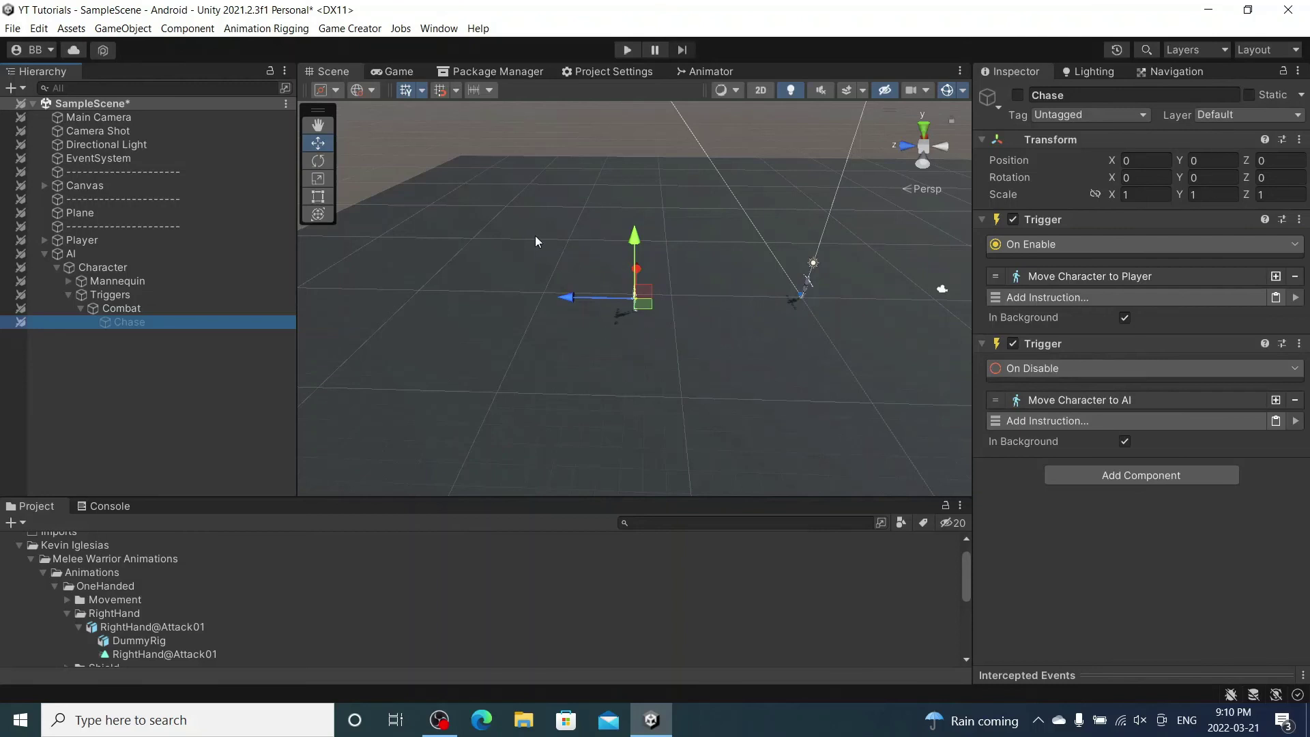
pyautogui.click(444, 241)
pyautogui.click(632, 53)
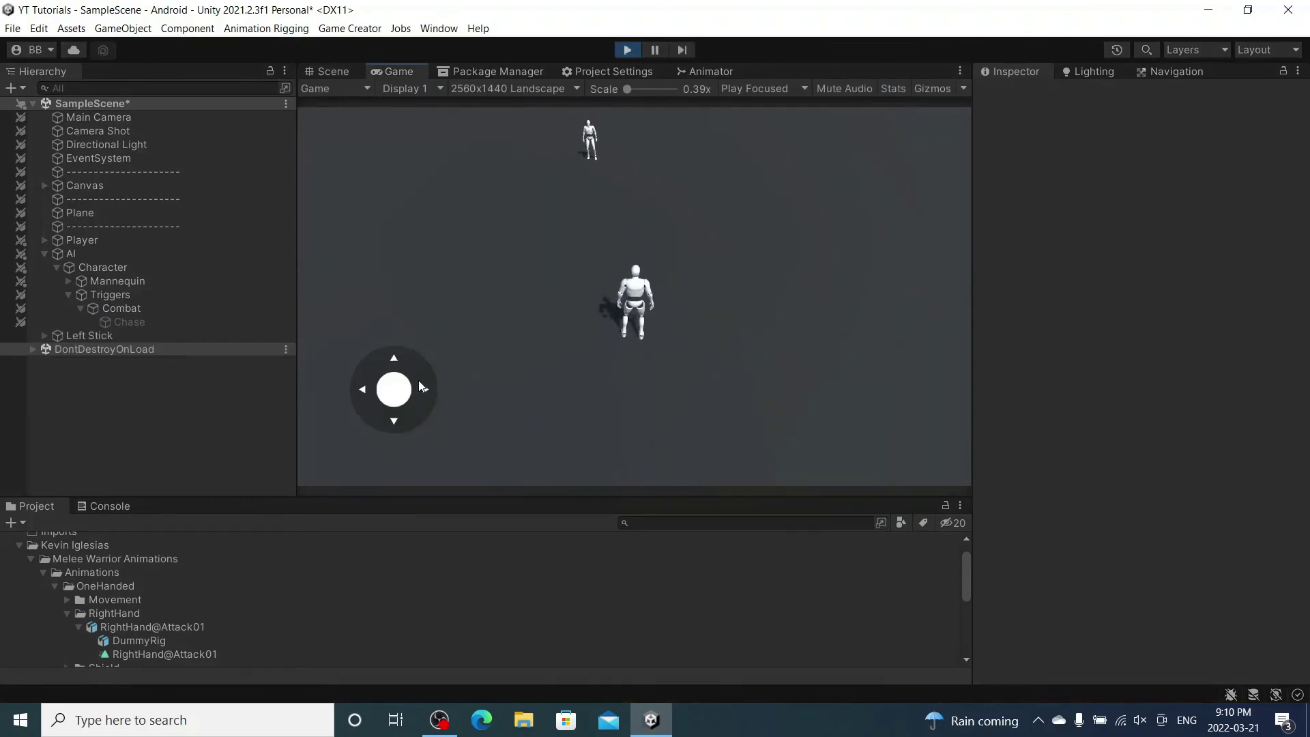
# Step: Walk the player toward the AI character with the joystick and steer it around so the AI chases
pyautogui.moveTo(419, 386)
pyautogui.mouseDown()
pyautogui.moveTo(394, 334)
pyautogui.moveTo(440, 493)
pyautogui.moveTo(457, 501)
pyautogui.moveTo(377, 348)
pyautogui.mouseUp()
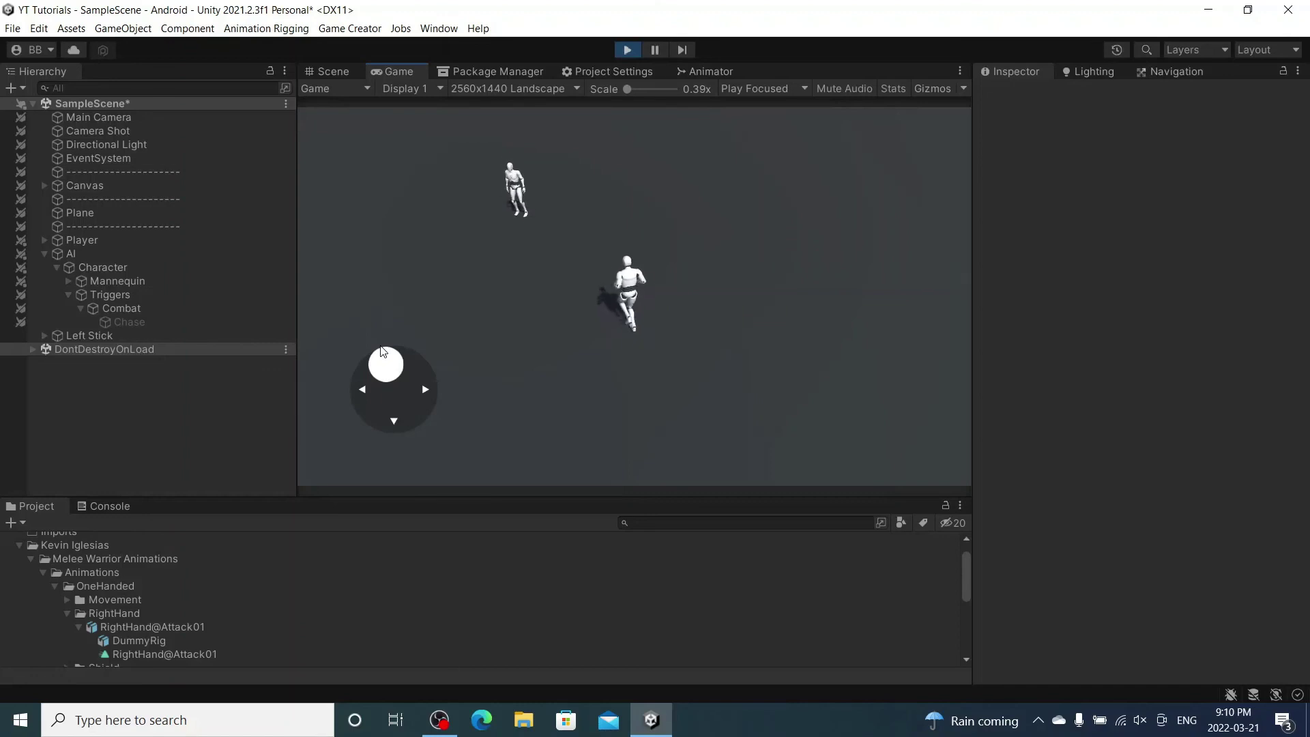
pyautogui.moveTo(383, 352)
pyautogui.mouseDown()
pyautogui.moveTo(550, 454)
pyautogui.moveTo(421, 529)
pyautogui.moveTo(363, 341)
pyautogui.mouseUp()
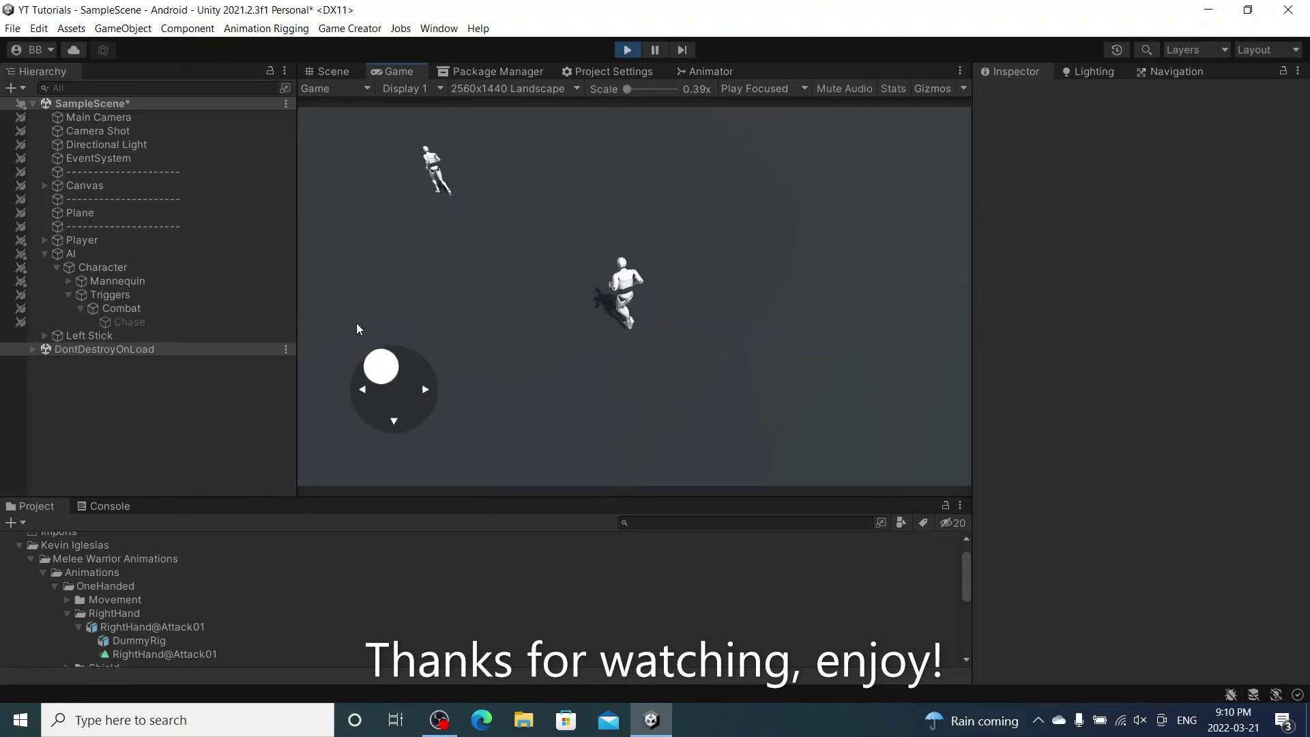